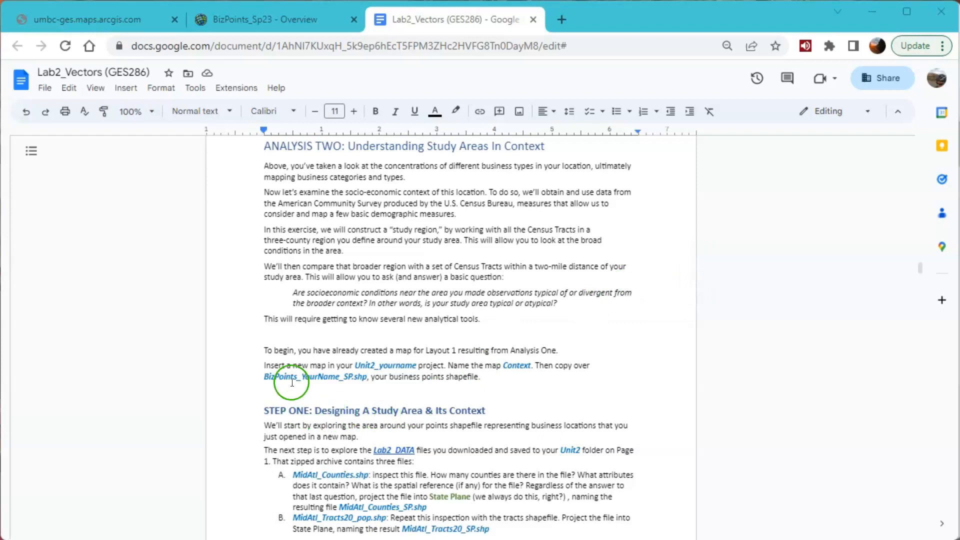
- Read the lab document's Analysis Two instructions on setting up the Context map, the Lab2_DATA files and State Plane outputs, and the example maps
{"action": "left_click_drag", "start_coordinate": [263, 376], "coordinate": [368, 381]}
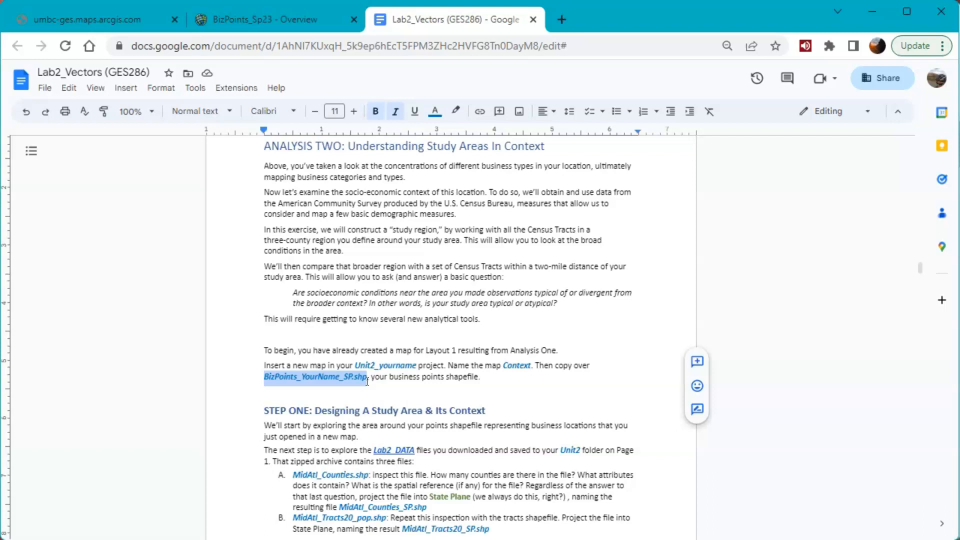
{"action": "scroll", "coordinate": [367, 381], "scroll_direction": "down", "scroll_amount": 5}
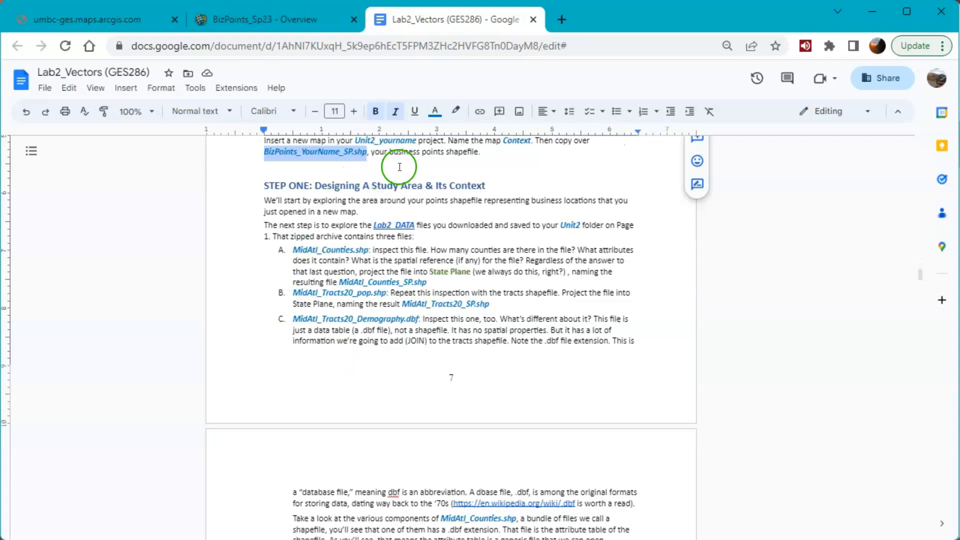
{"action": "left_click", "coordinate": [421, 154]}
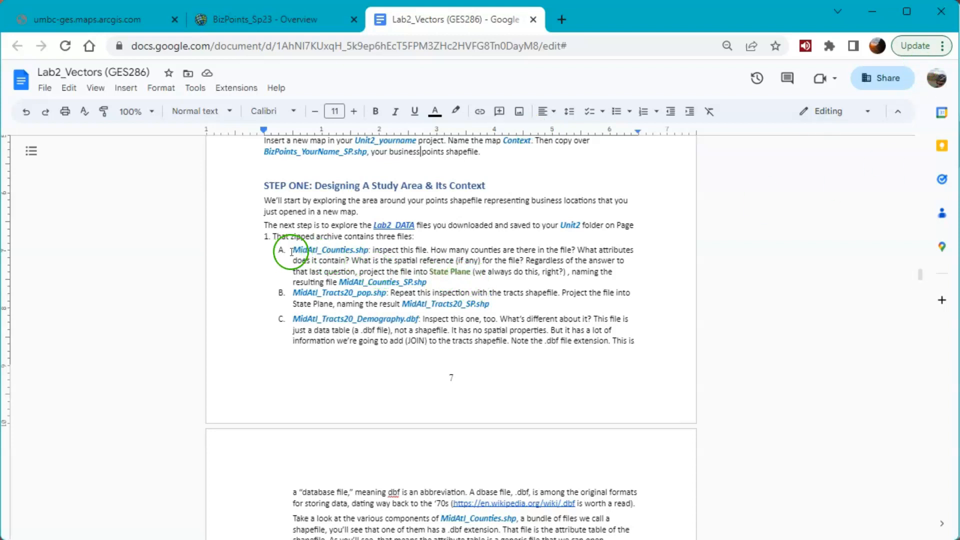
{"action": "left_click_drag", "start_coordinate": [292, 250], "coordinate": [356, 249]}
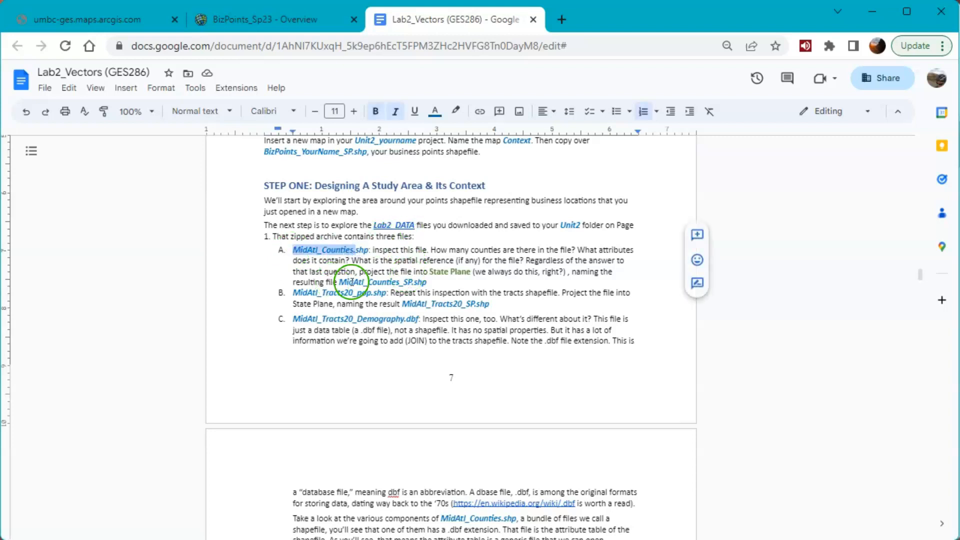
{"action": "left_click_drag", "start_coordinate": [340, 282], "coordinate": [428, 283]}
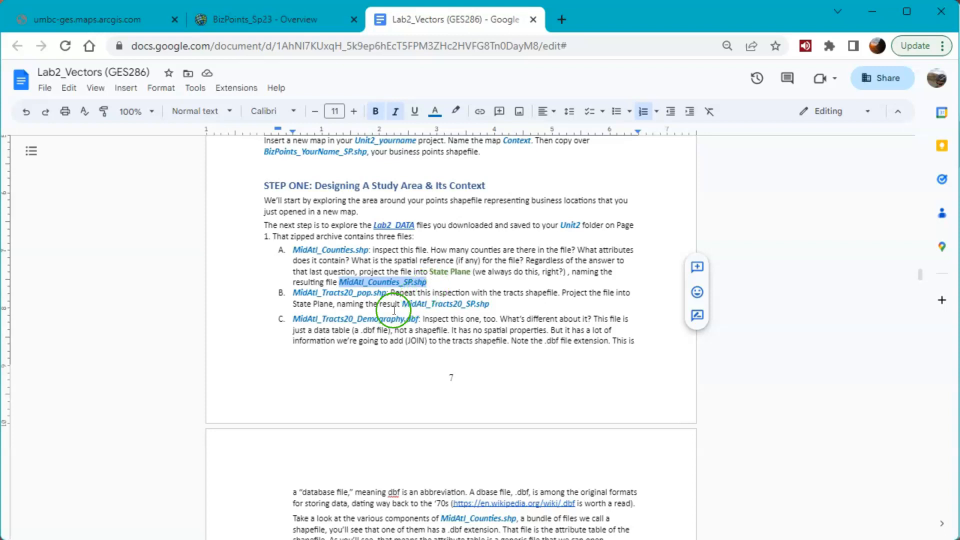
{"action": "left_click_drag", "start_coordinate": [402, 304], "coordinate": [491, 307]}
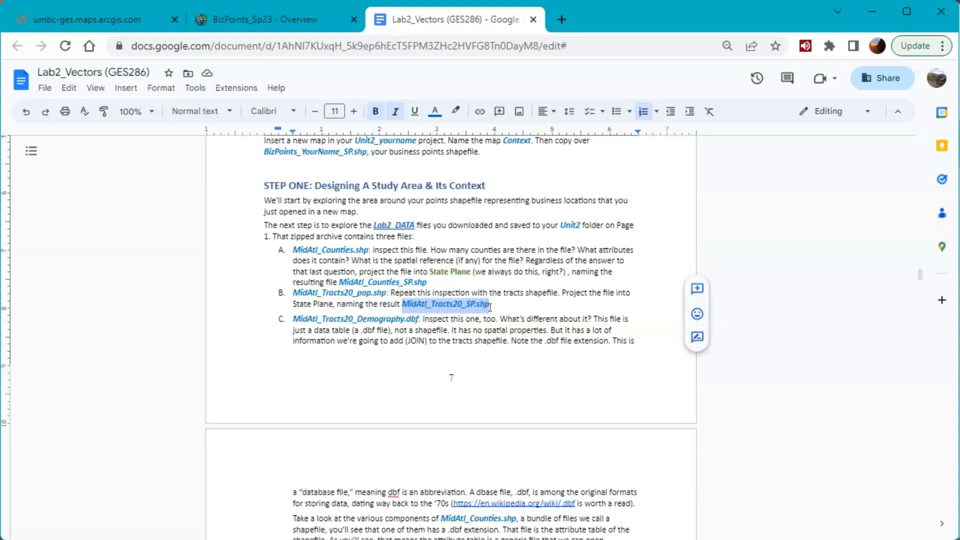
{"action": "left_click", "coordinate": [299, 320]}
{"action": "left_click_drag", "start_coordinate": [299, 319], "coordinate": [418, 321]}
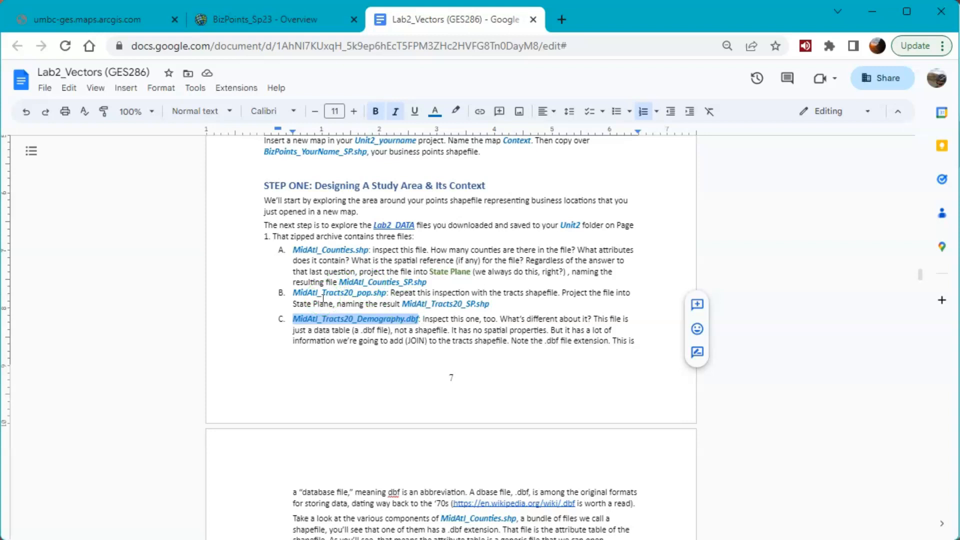
{"action": "scroll", "coordinate": [324, 296], "scroll_direction": "down", "scroll_amount": 10}
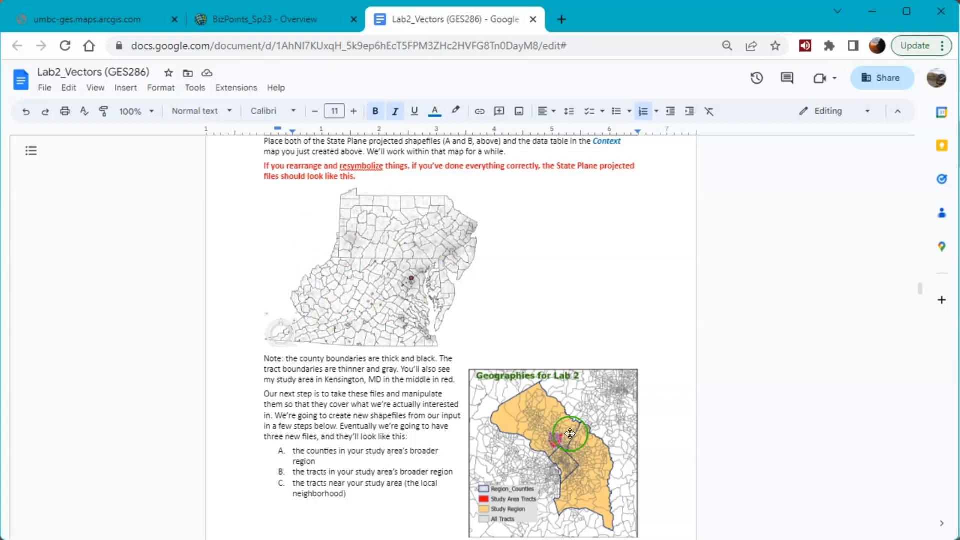
{"action": "scroll", "coordinate": [602, 430], "scroll_direction": "down", "scroll_amount": 2}
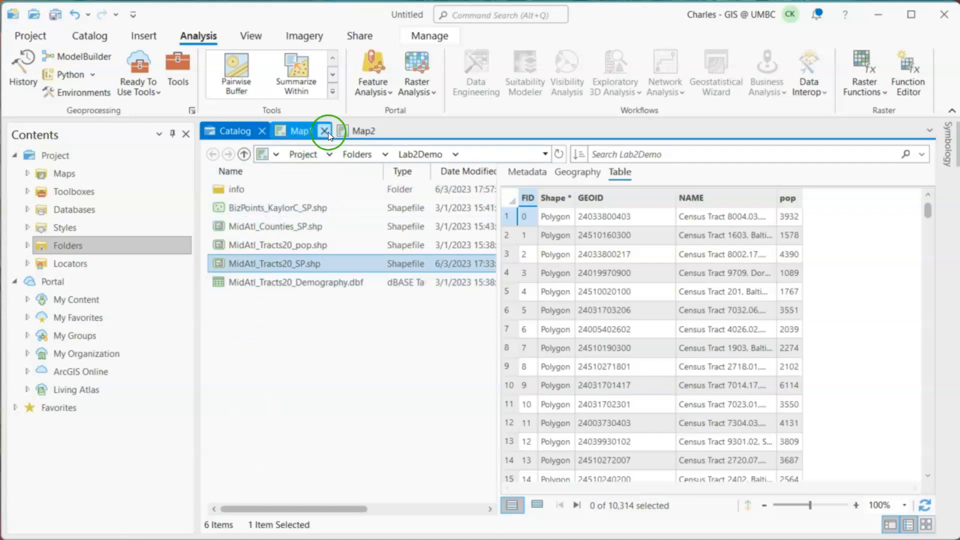
- Switch to ArcGIS Pro and close the Map1 and Map2 views, leaving the catalog view open
{"action": "left_click", "coordinate": [325, 131]}
{"action": "left_click", "coordinate": [324, 131]}
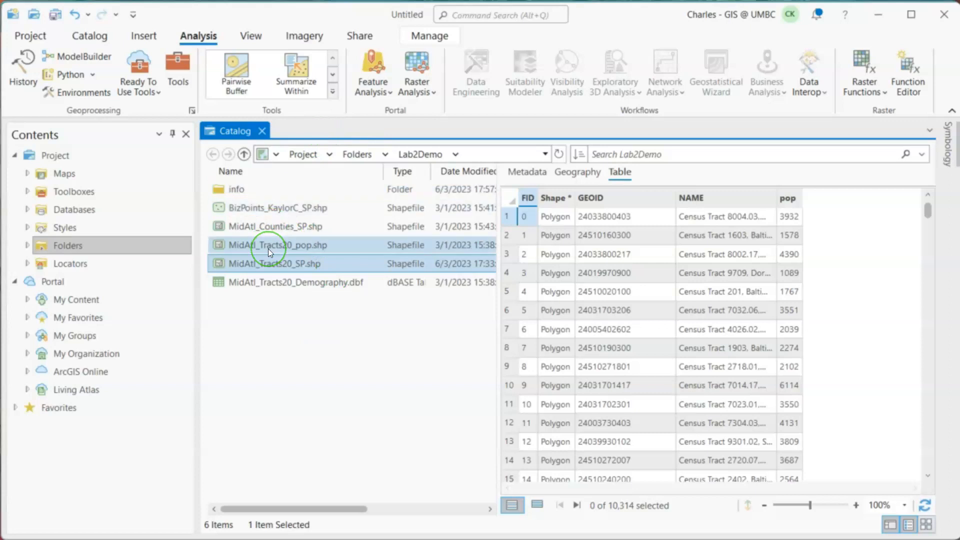
- Preview the geography of the BizPoints shapefile in the Lab2Demo folder and check its spatial reference
{"action": "left_click", "coordinate": [305, 208]}
{"action": "left_click", "coordinate": [577, 177]}
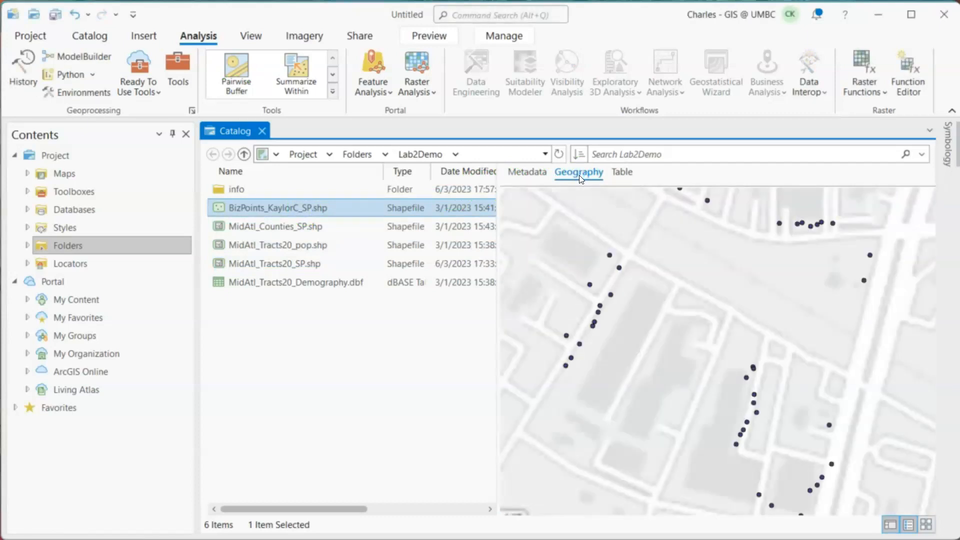
{"action": "right_click", "coordinate": [316, 206]}
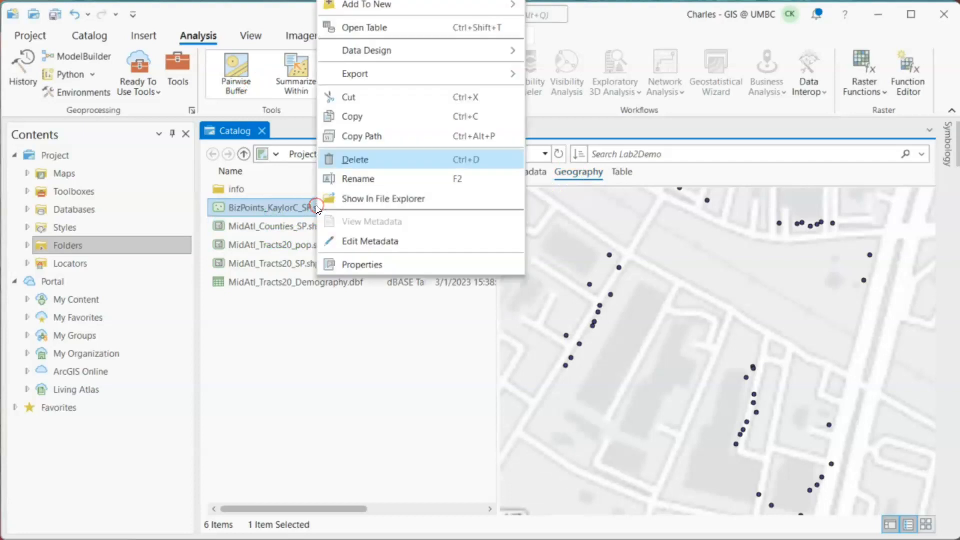
{"action": "left_click", "coordinate": [373, 265]}
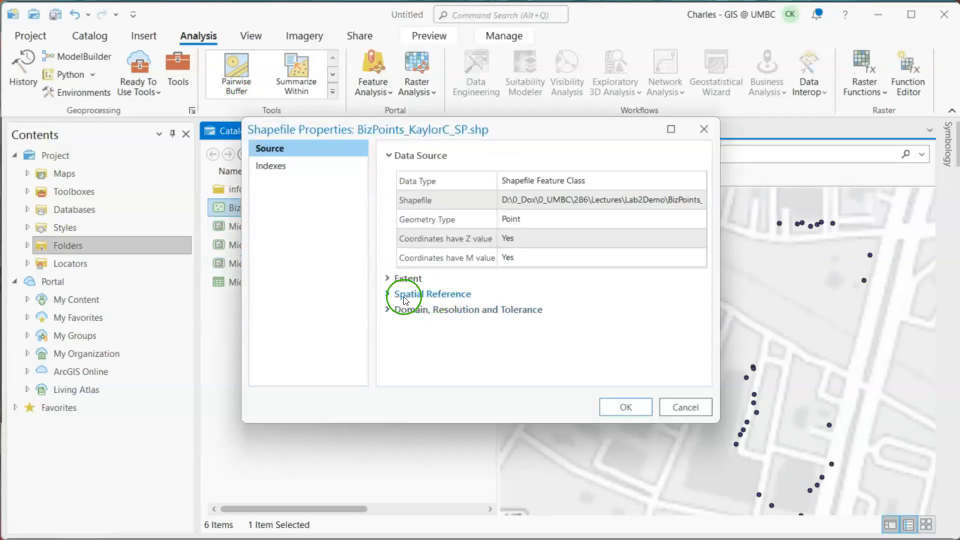
{"action": "left_click", "coordinate": [384, 297]}
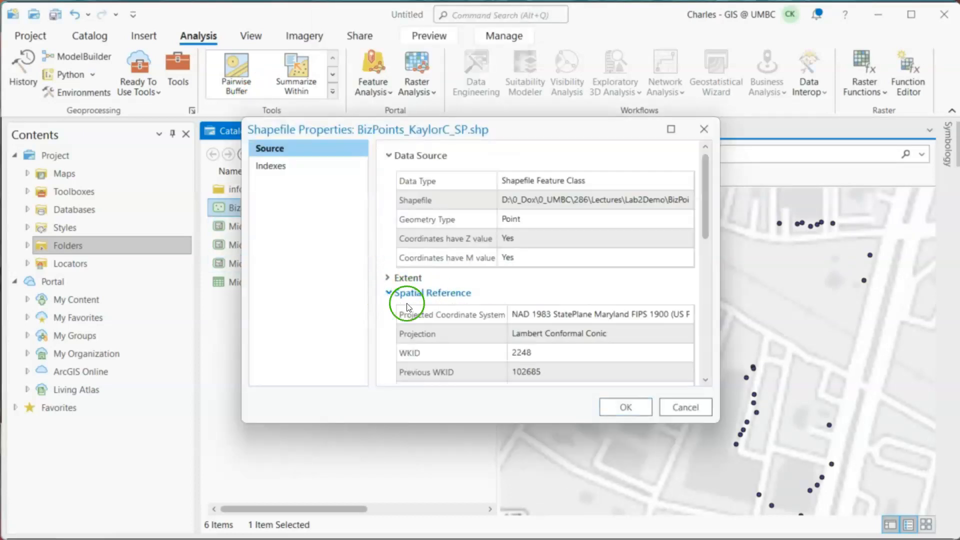
{"action": "left_click", "coordinate": [685, 407]}
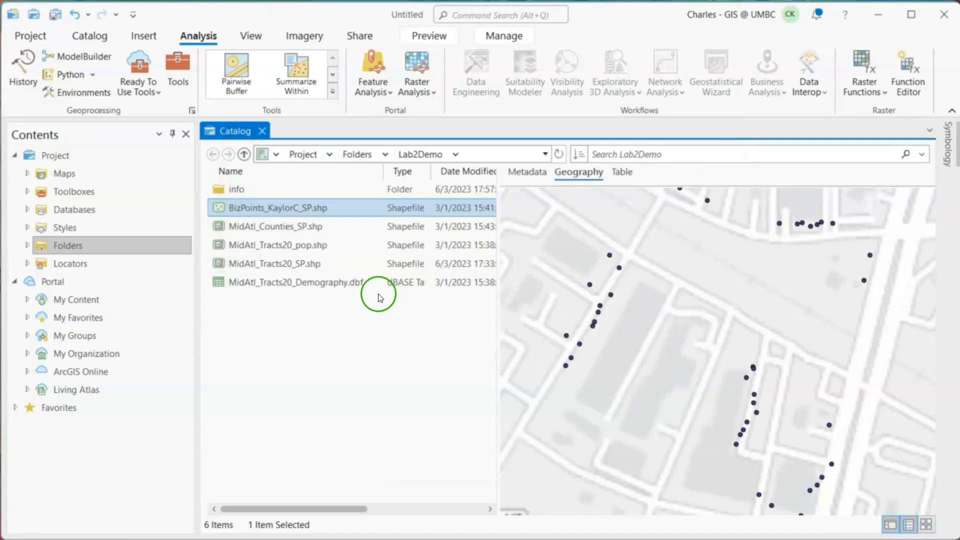
- Preview and compare the geography of MidAtl_Counties_SP.shp, MidAtl_Tracts20_pop.shp and MidAtl_Tracts20_SP.shp
{"action": "right_click", "coordinate": [296, 234]}
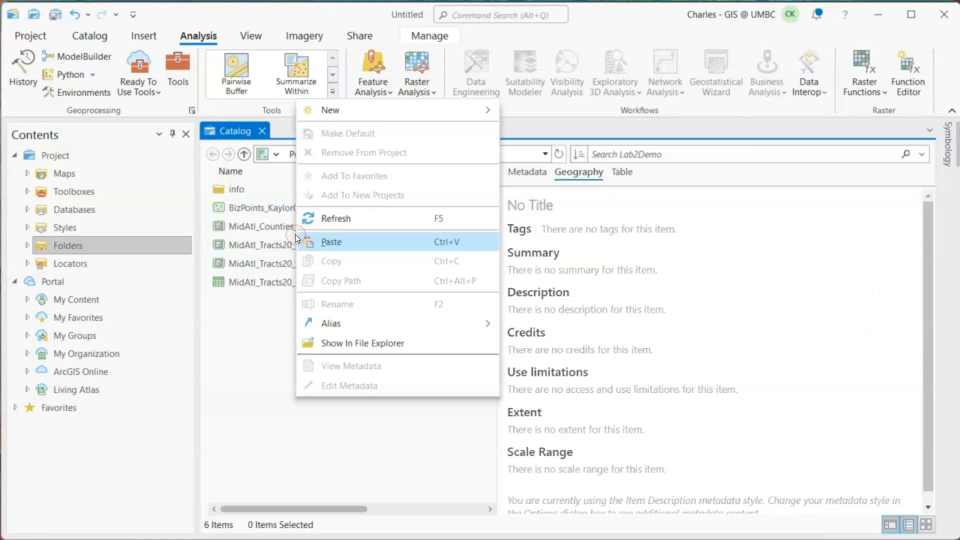
{"action": "left_click", "coordinate": [596, 48]}
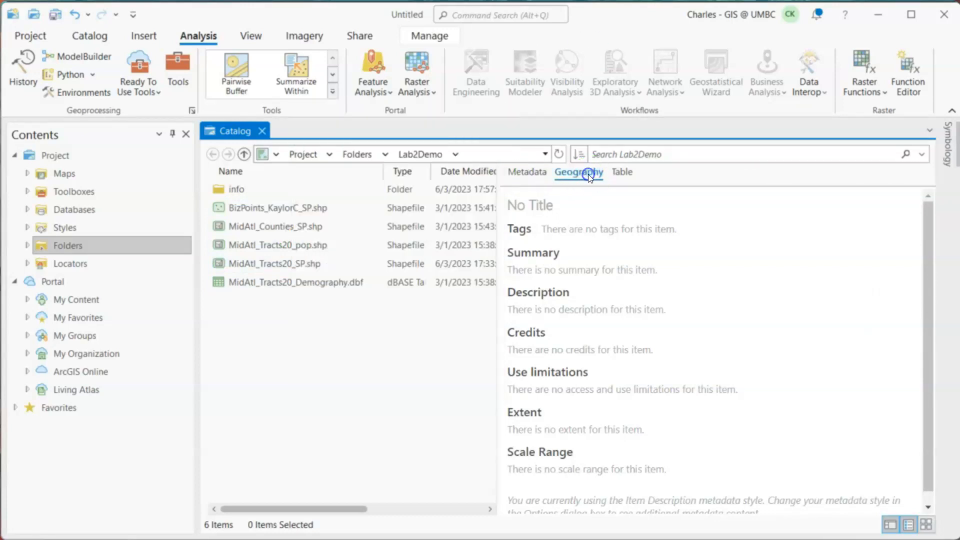
{"action": "left_click", "coordinate": [285, 228]}
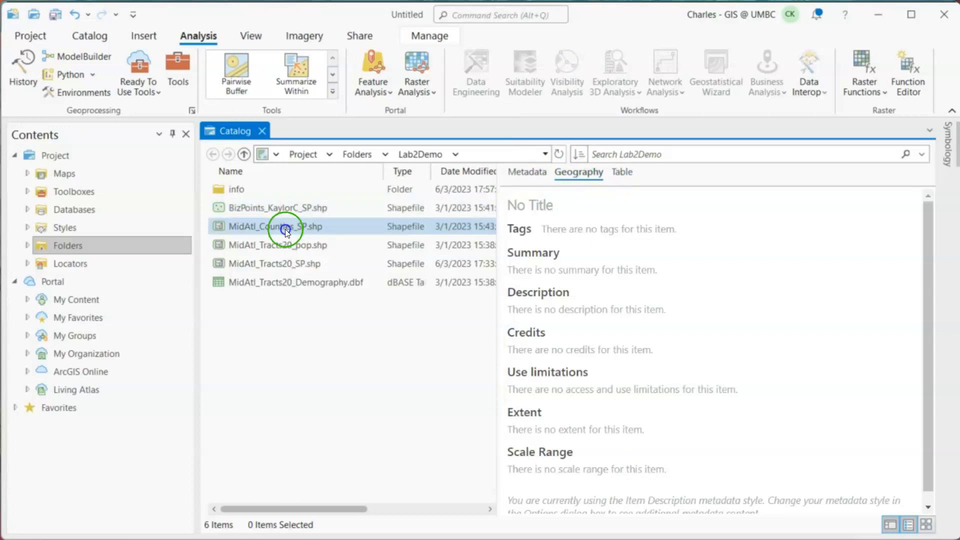
{"action": "double_click", "coordinate": [456, 228]}
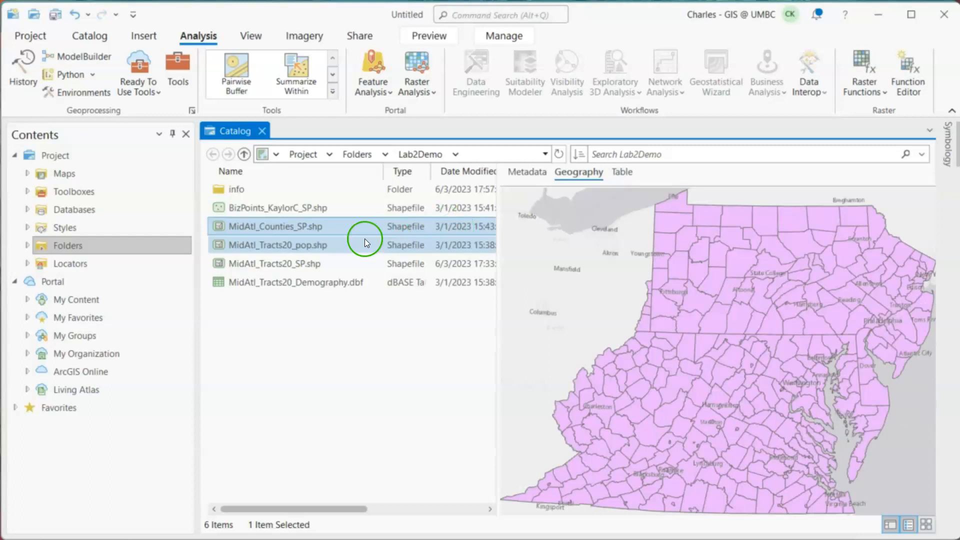
{"action": "left_click", "coordinate": [314, 248]}
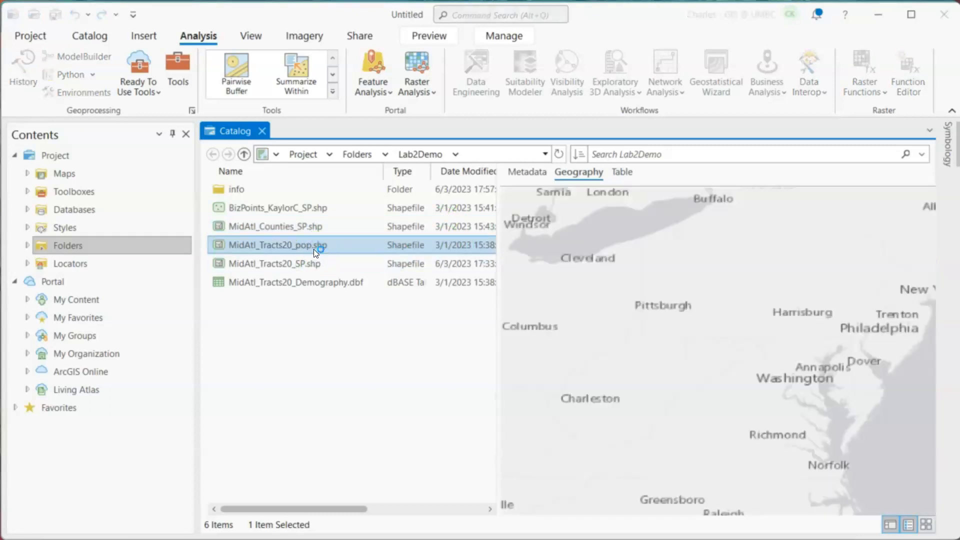
{"action": "left_click", "coordinate": [304, 260], "text": "ctrl"}
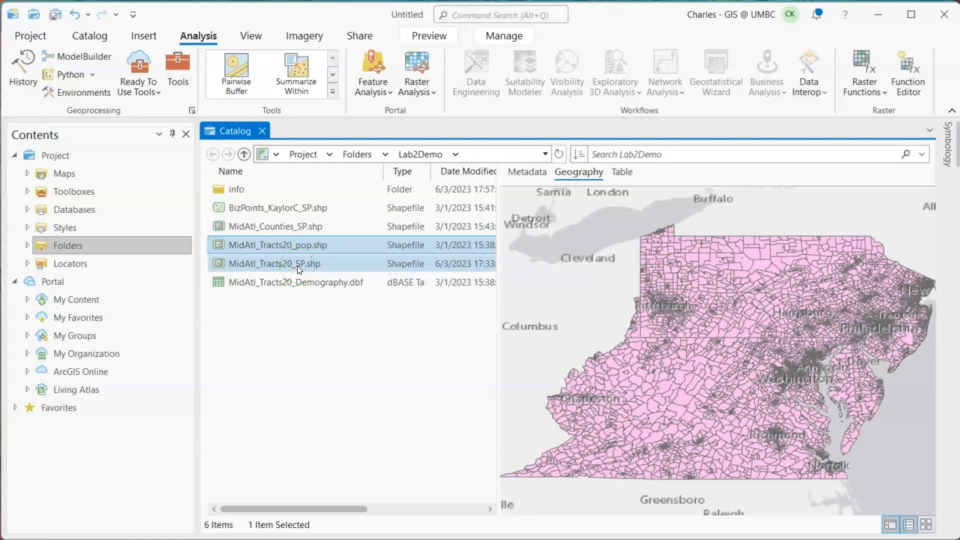
{"action": "left_click", "coordinate": [297, 265]}
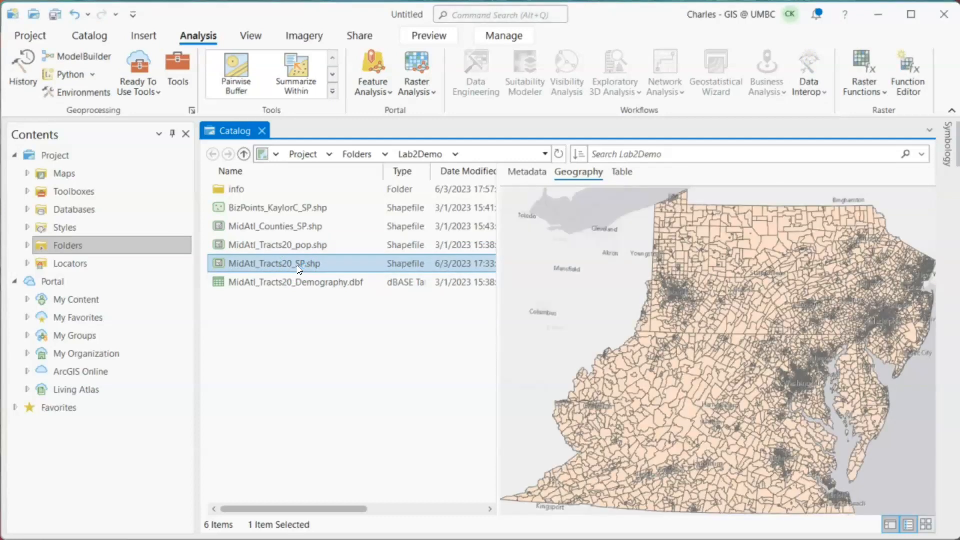
{"action": "left_click", "coordinate": [293, 244]}
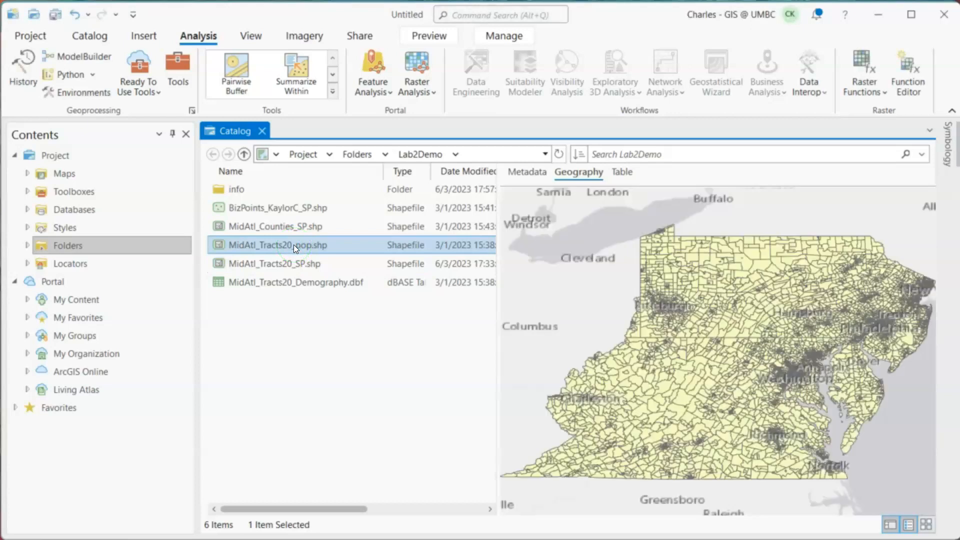
- Add the BizPoints shapefile, MidAtl_Counties_SP.shp, MidAtl_Tracts20_SP.shp and MidAtl_Tracts20_Demography.dbf together to a new map
{"action": "left_click", "coordinate": [274, 250]}
{"action": "left_click", "coordinate": [278, 230]}
{"action": "left_click", "coordinate": [288, 266]}
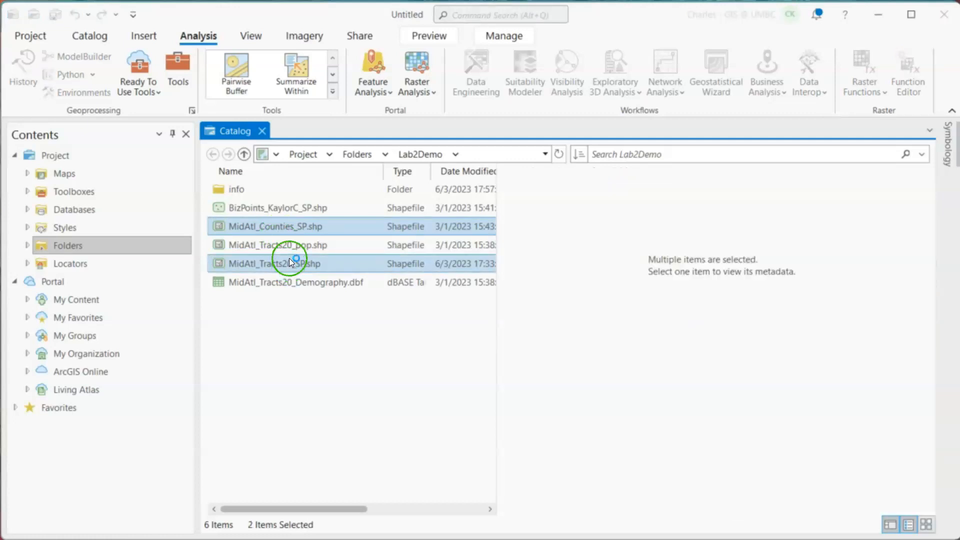
{"action": "left_click", "coordinate": [288, 213], "text": "ctrl"}
{"action": "left_click", "coordinate": [326, 281], "text": "ctrl"}
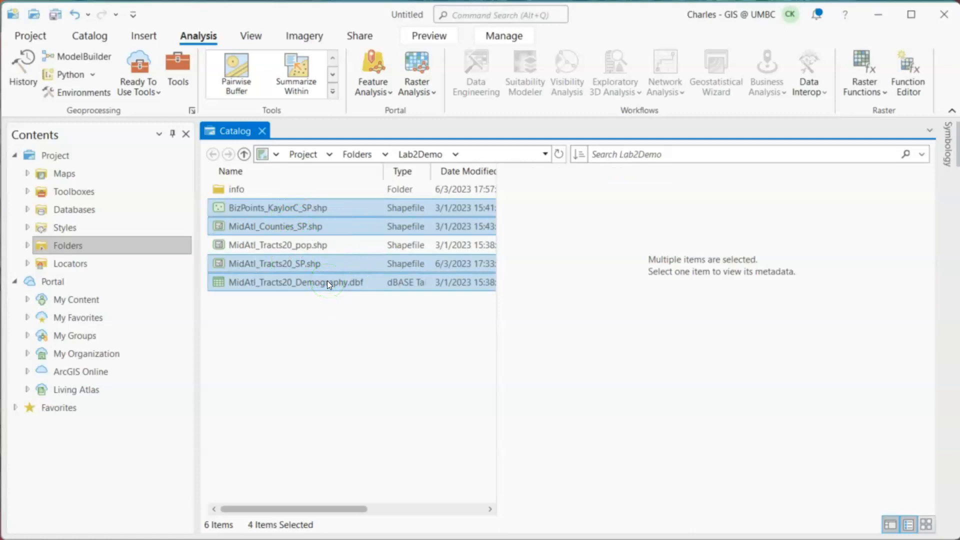
{"action": "right_click", "coordinate": [327, 280]}
{"action": "mouse_move", "coordinate": [360, 289]}
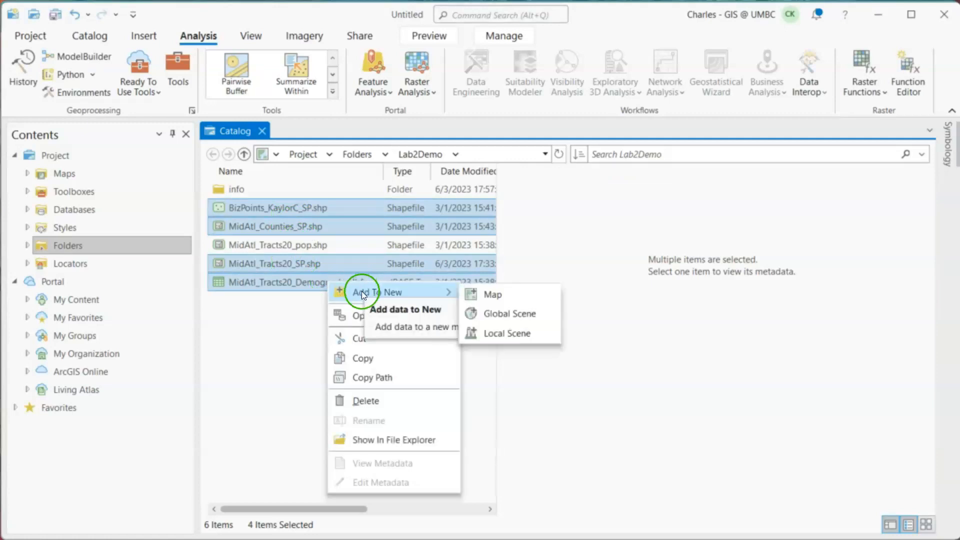
{"action": "left_click", "coordinate": [490, 293]}
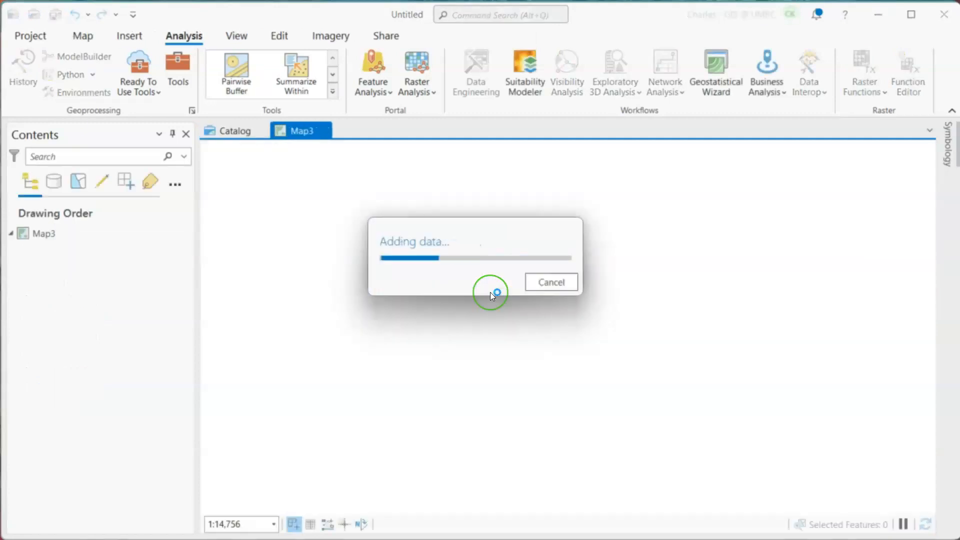
{"action": "left_click", "coordinate": [235, 272]}
{"action": "left_click", "coordinate": [61, 238]}
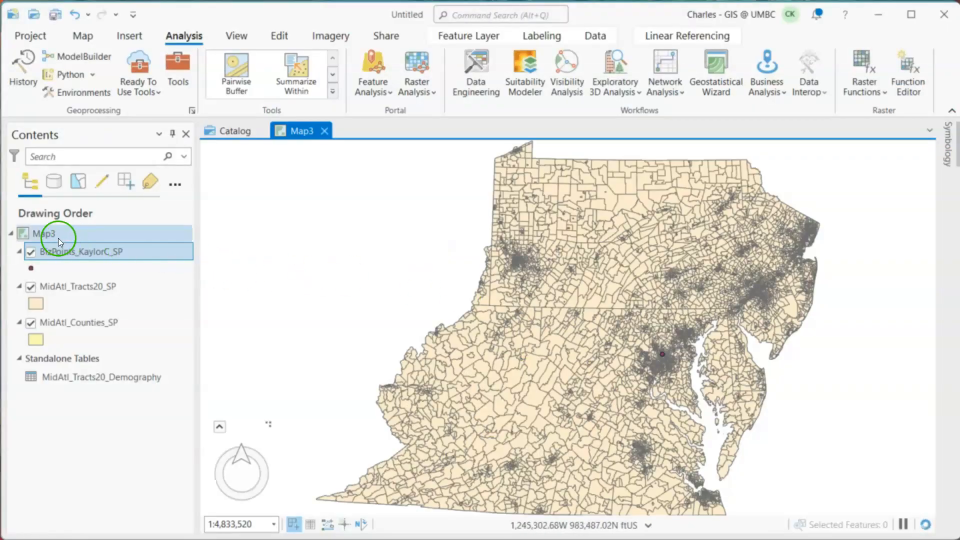
{"action": "double_click", "coordinate": [42, 236]}
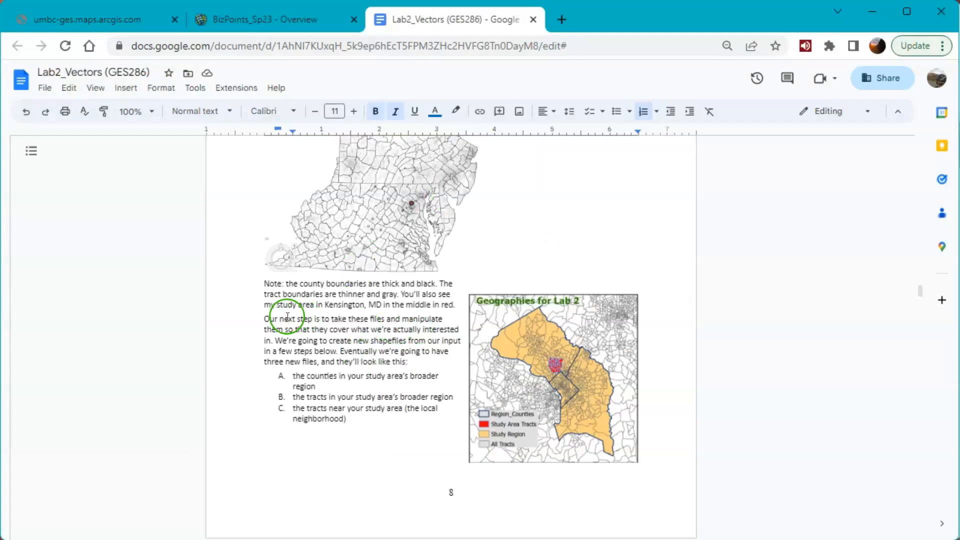
- Switch back to the lab document and review the instructions on Generate Near Table, county selection, the tract attribute join and the demographic measures
{"action": "scroll", "coordinate": [276, 318], "scroll_direction": "down", "scroll_amount": 1}
{"action": "scroll", "coordinate": [276, 318], "scroll_direction": "down", "scroll_amount": 8}
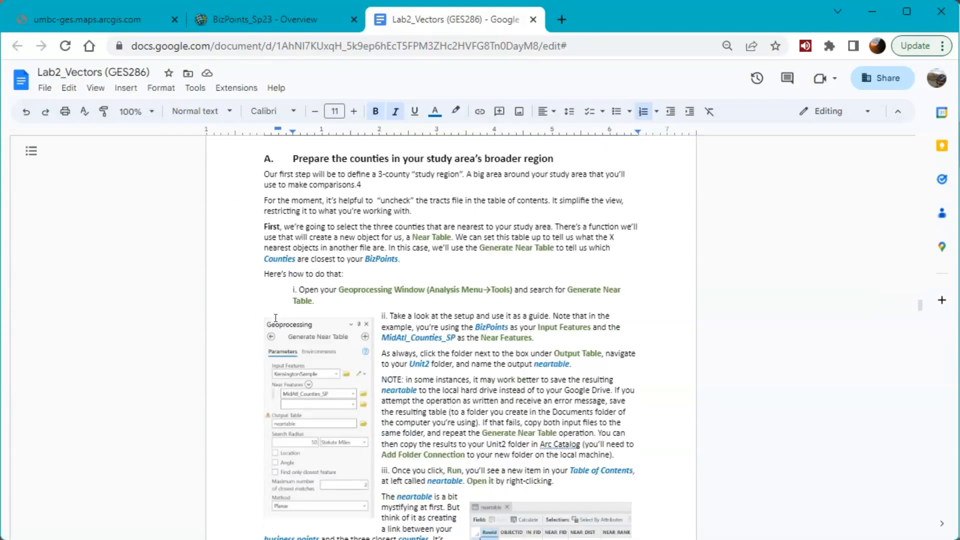
{"action": "scroll", "coordinate": [276, 318], "scroll_direction": "down", "scroll_amount": 10}
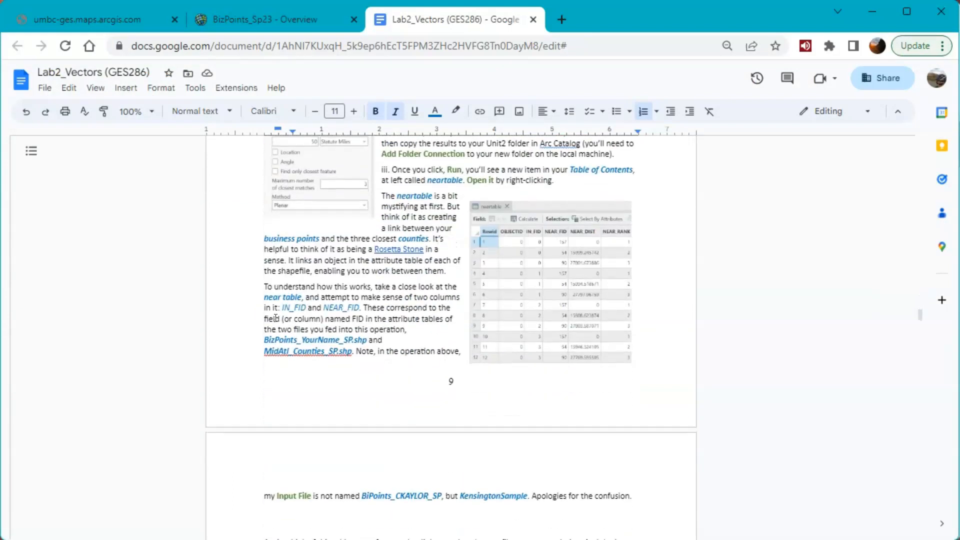
{"action": "scroll", "coordinate": [276, 319], "scroll_direction": "down", "scroll_amount": 1}
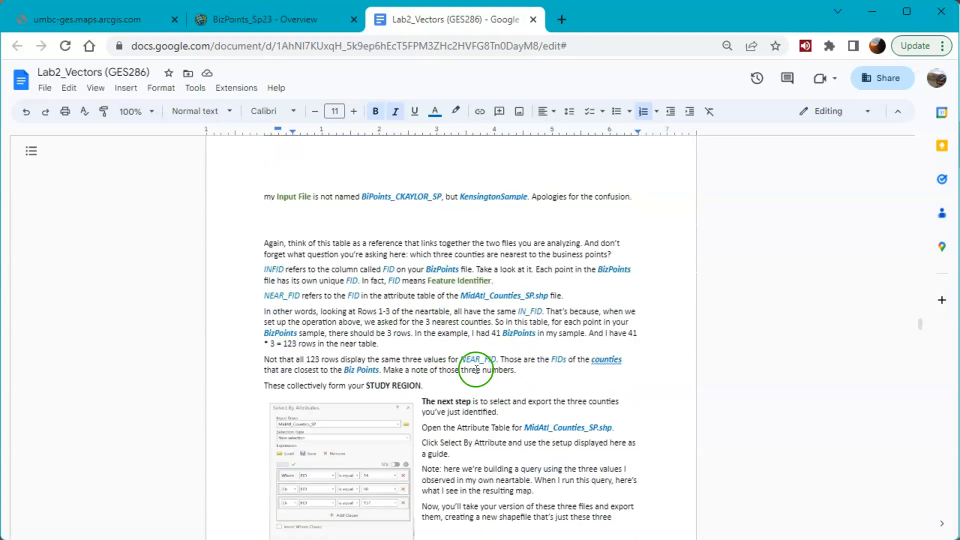
{"action": "scroll", "coordinate": [475, 372], "scroll_direction": "down", "scroll_amount": 1}
{"action": "scroll", "coordinate": [473, 379], "scroll_direction": "down", "scroll_amount": 10}
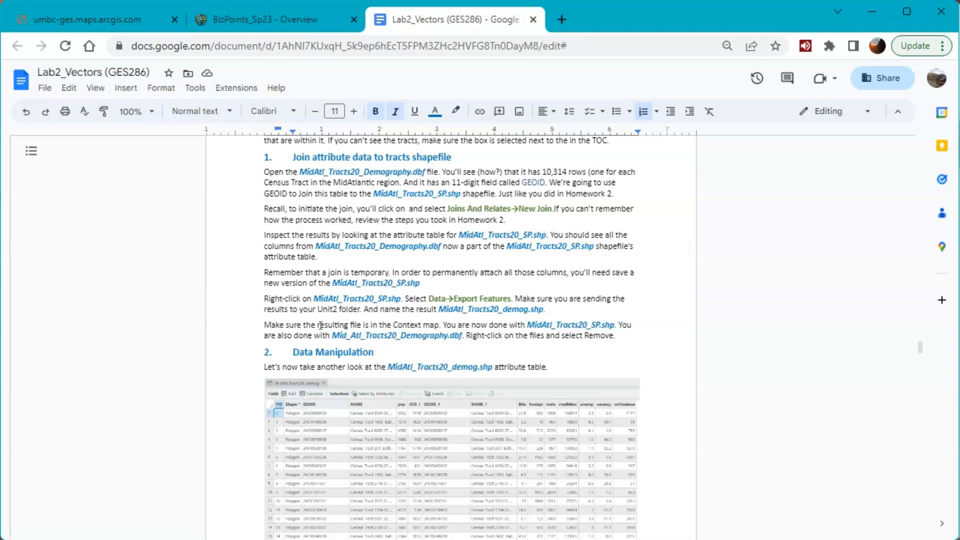
{"action": "scroll", "coordinate": [336, 349], "scroll_direction": "down", "scroll_amount": 5}
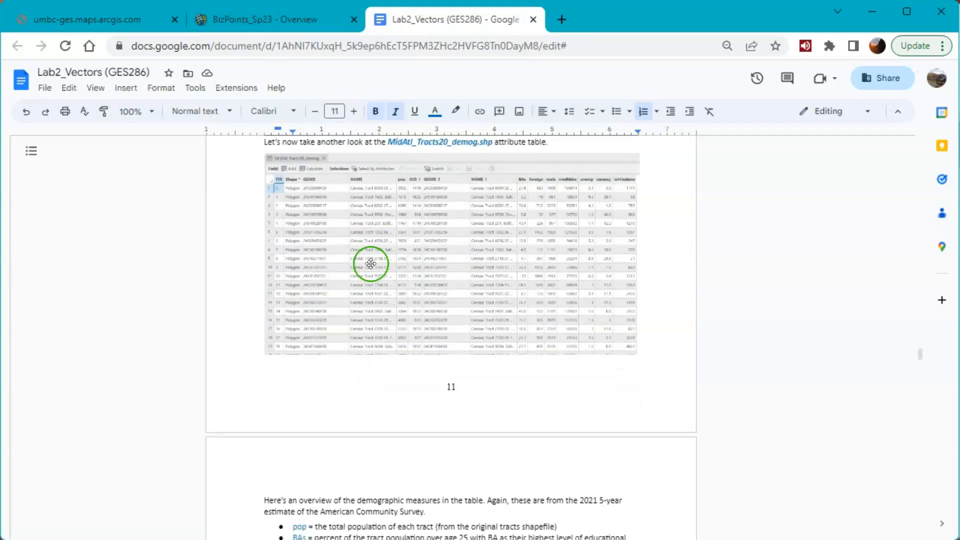
{"action": "scroll", "coordinate": [461, 279], "scroll_direction": "up", "scroll_amount": 2}
{"action": "scroll", "coordinate": [450, 289], "scroll_direction": "up", "scroll_amount": 4}
{"action": "scroll", "coordinate": [451, 289], "scroll_direction": "down", "scroll_amount": 8}
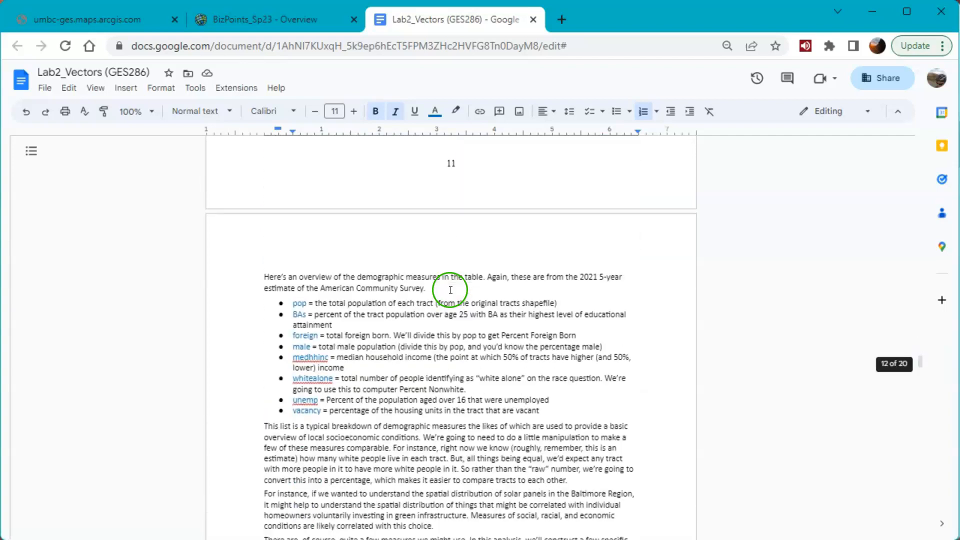
- Review the lab document's list of demographic measures and the five new fields to create for MidAtl_Tracts20_demog.shp
{"action": "scroll", "coordinate": [450, 289], "scroll_direction": "down", "scroll_amount": 2}
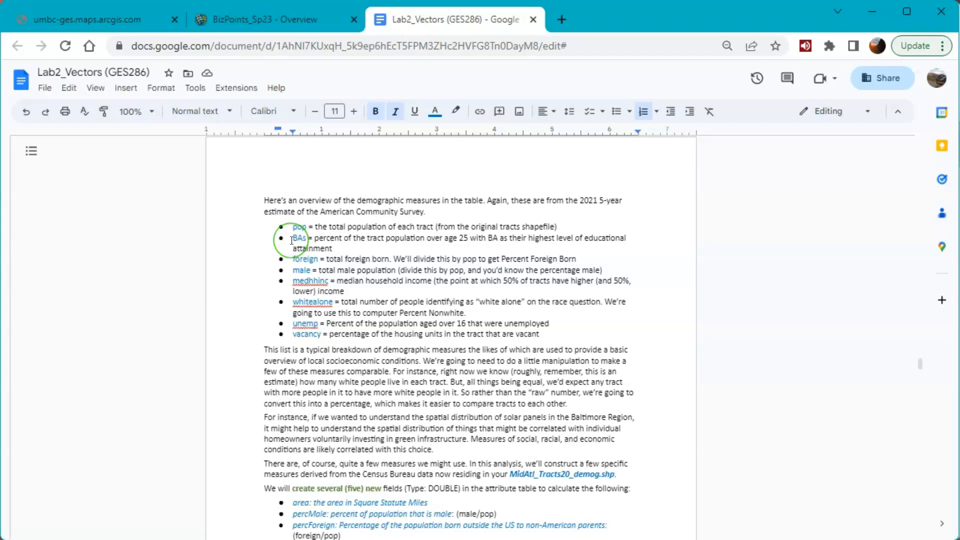
{"action": "left_click_drag", "start_coordinate": [293, 258], "coordinate": [318, 259]}
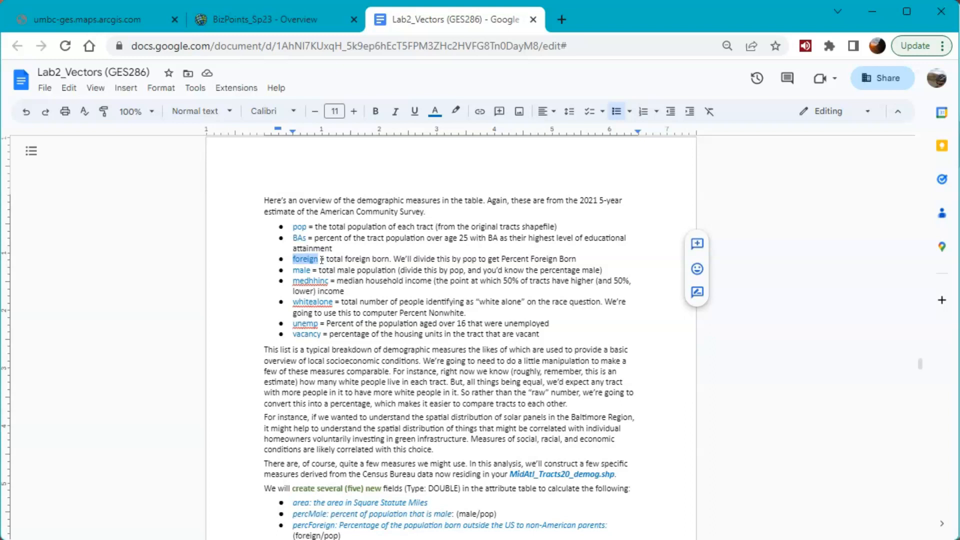
{"action": "left_click_drag", "start_coordinate": [293, 227], "coordinate": [303, 228]}
{"action": "left_click", "coordinate": [306, 258]}
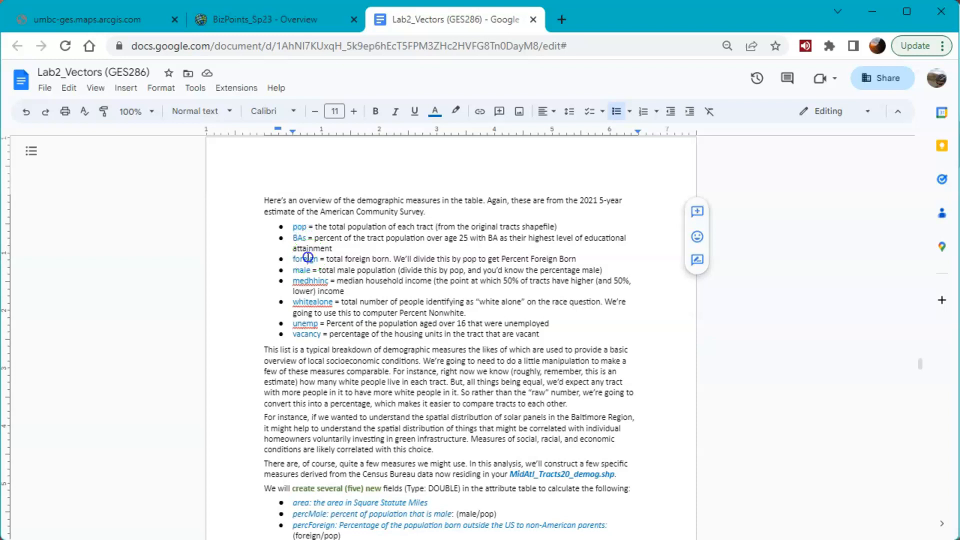
{"action": "left_click", "coordinate": [296, 228]}
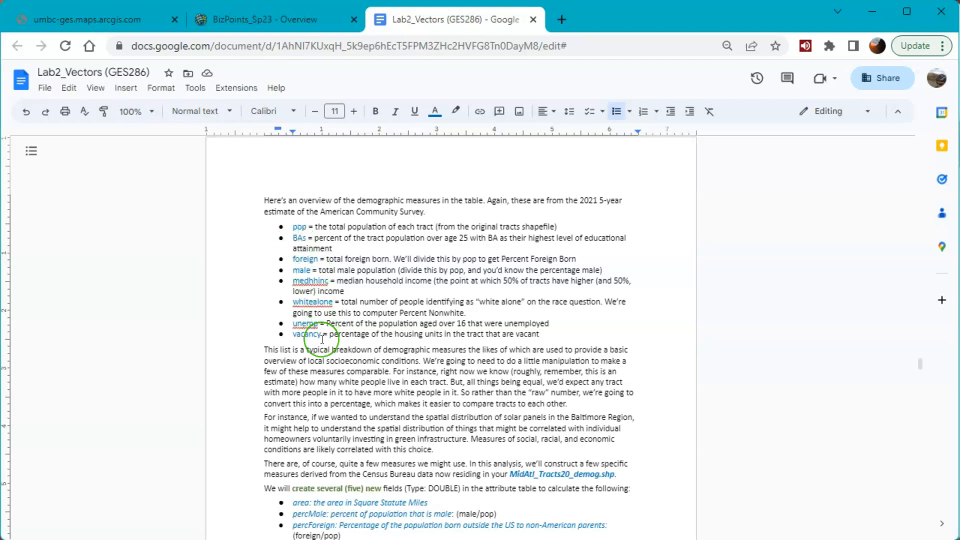
{"action": "scroll", "coordinate": [322, 340], "scroll_direction": "down", "scroll_amount": 3}
{"action": "scroll", "coordinate": [322, 340], "scroll_direction": "up", "scroll_amount": 2}
{"action": "left_click", "coordinate": [291, 277]}
{"action": "left_click_drag", "start_coordinate": [291, 277], "coordinate": [449, 341]}
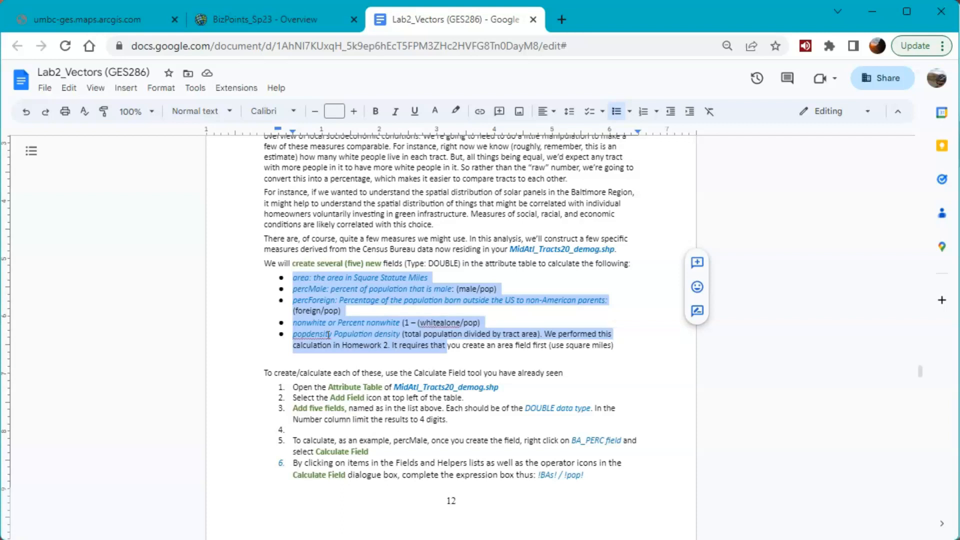
- Read through the Calculate Field instructions, the example attribute table and section 3 on creating a file of tracts within the study region
{"action": "scroll", "coordinate": [440, 251], "scroll_direction": "down", "scroll_amount": 7}
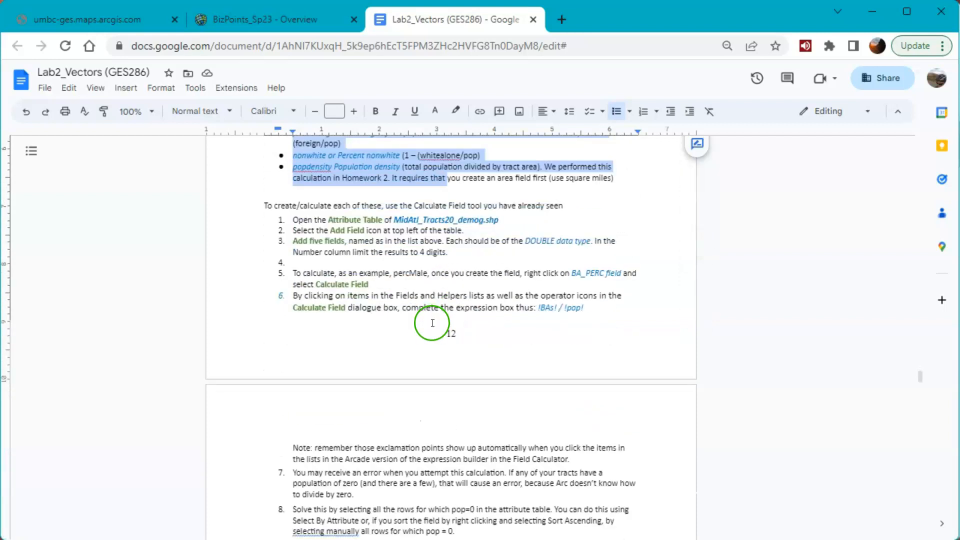
{"action": "scroll", "coordinate": [429, 326], "scroll_direction": "down", "scroll_amount": 5}
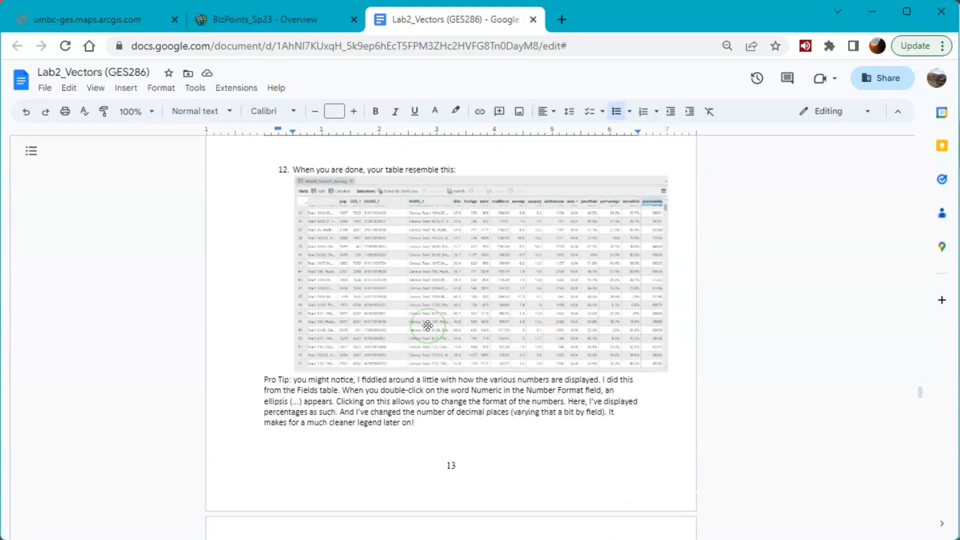
{"action": "scroll", "coordinate": [429, 327], "scroll_direction": "down", "scroll_amount": 3}
{"action": "scroll", "coordinate": [429, 326], "scroll_direction": "down", "scroll_amount": 3}
{"action": "scroll", "coordinate": [415, 310], "scroll_direction": "up", "scroll_amount": 1}
{"action": "scroll", "coordinate": [400, 290], "scroll_direction": "down", "scroll_amount": 3}
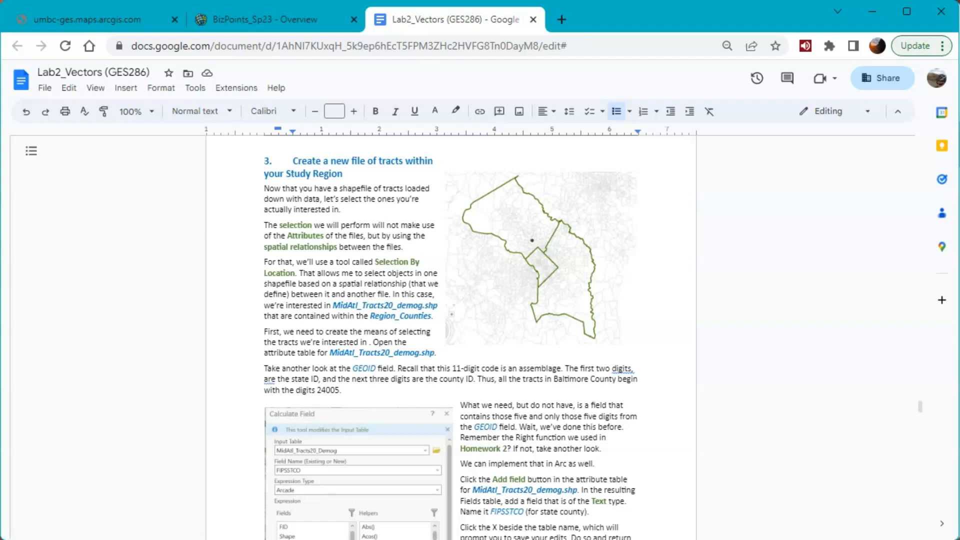
- Switch back to ArcGIS Pro and hide the MidAtl_Tracts20_SP layer in the StudyRegionContext map
{"action": "key", "text": "alt+Tab"}
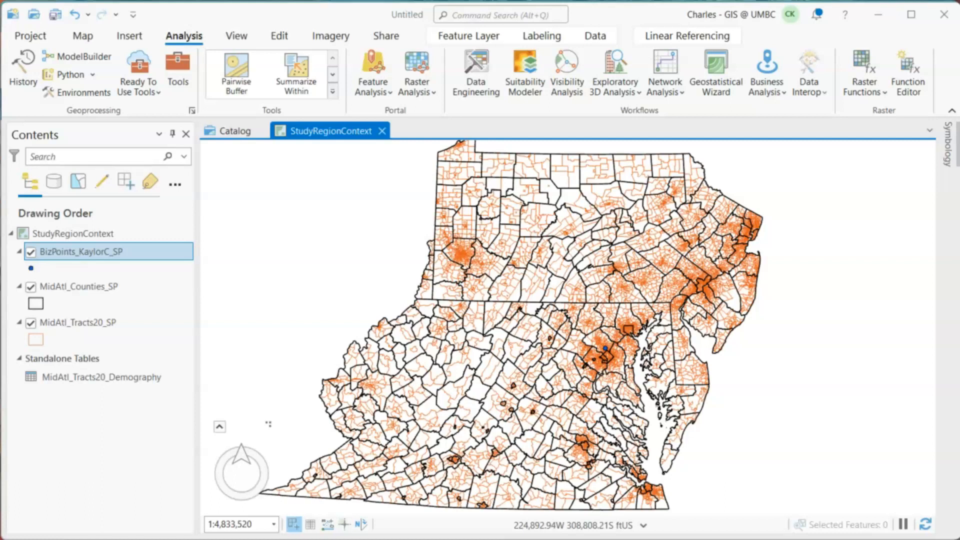
{"action": "left_click", "coordinate": [930, 525]}
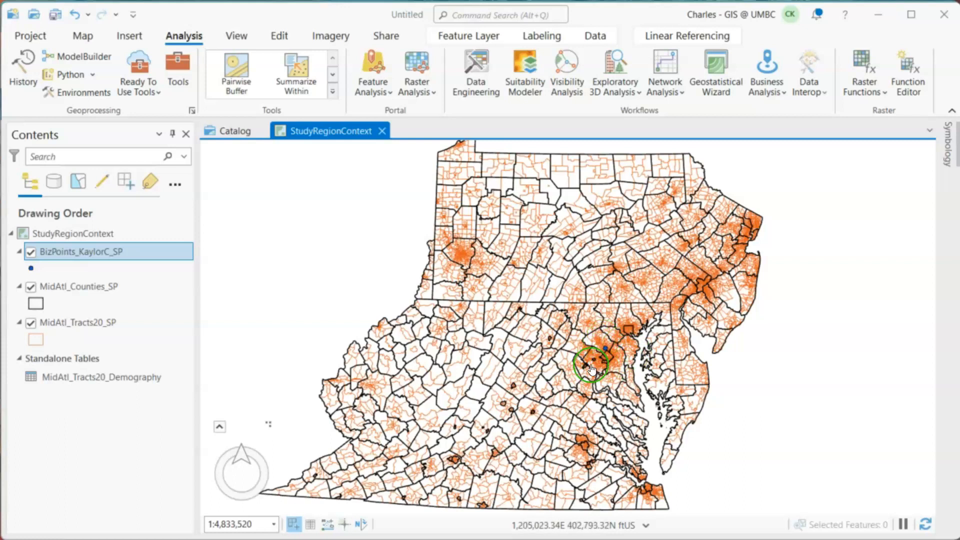
{"action": "left_click", "coordinate": [31, 323]}
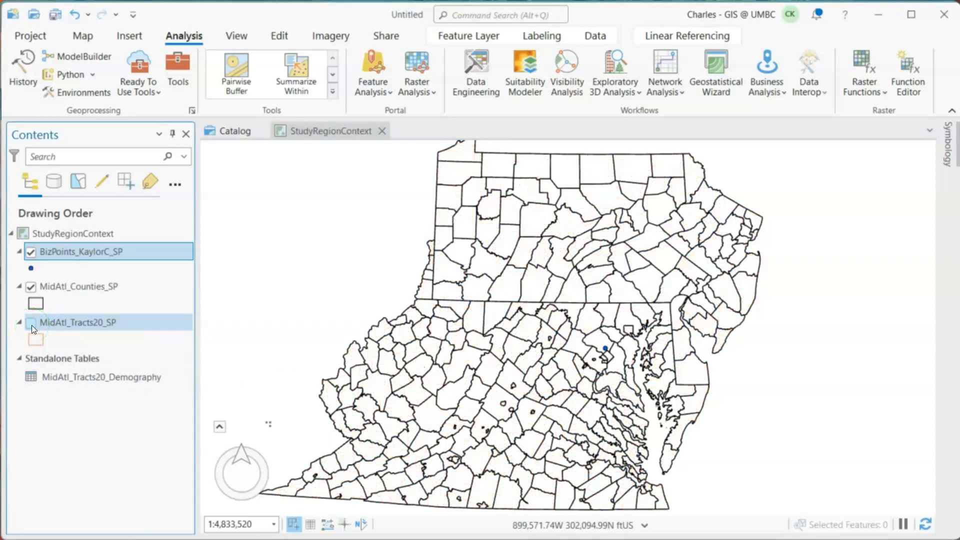
- Examine the business points up close and their location relative to the surrounding county boundaries
{"action": "scroll", "coordinate": [596, 349], "scroll_direction": "up", "scroll_amount": 5}
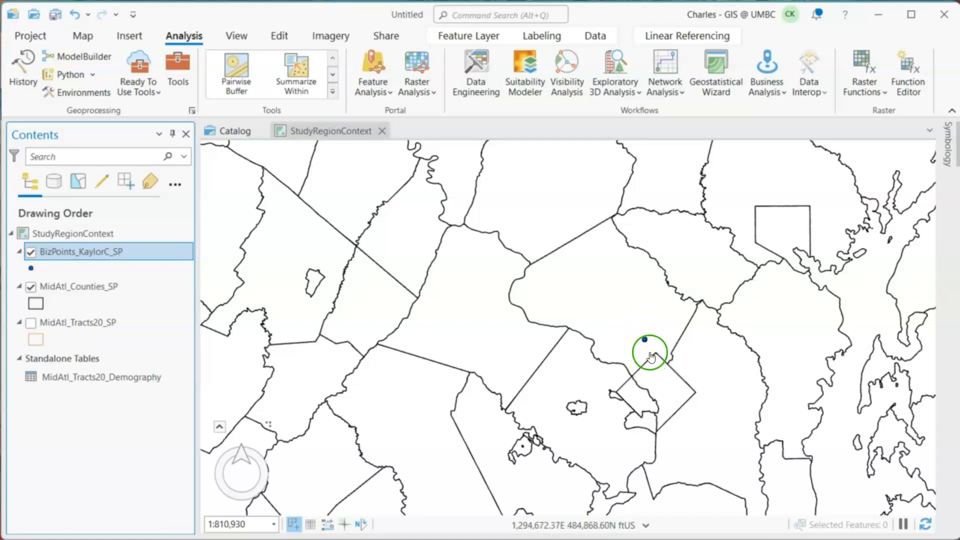
{"action": "scroll", "coordinate": [650, 353], "scroll_direction": "up", "scroll_amount": 2}
{"action": "scroll", "coordinate": [650, 353], "scroll_direction": "up", "scroll_amount": 6}
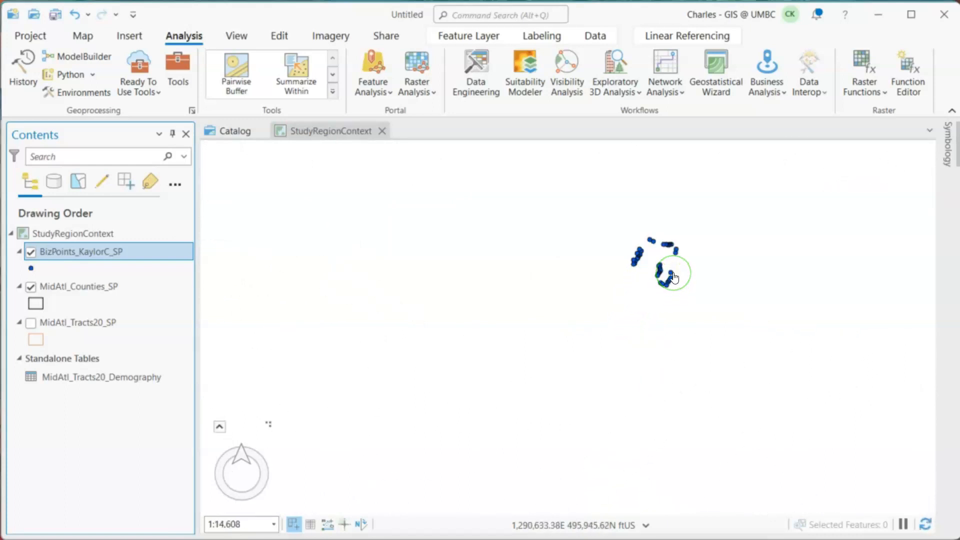
{"action": "scroll", "coordinate": [674, 277], "scroll_direction": "down", "scroll_amount": 5}
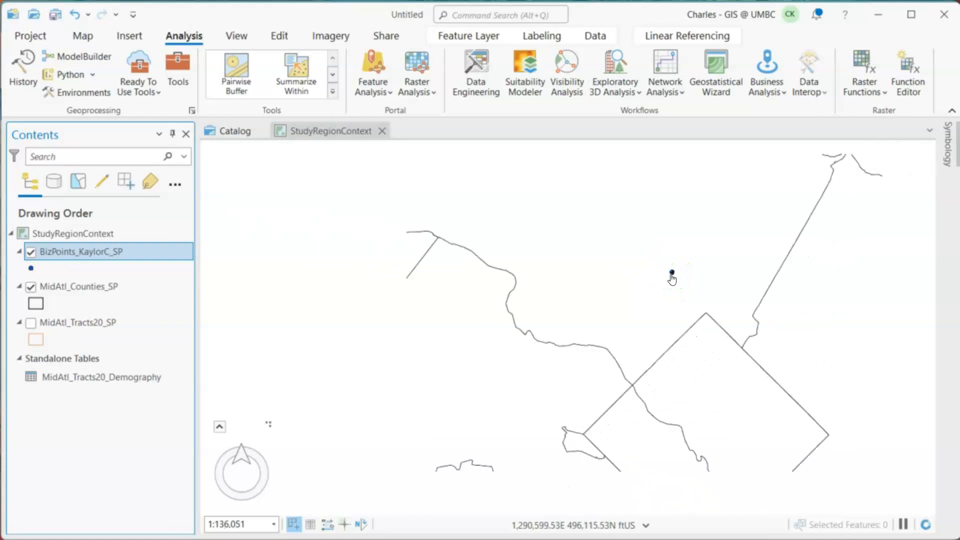
{"action": "scroll", "coordinate": [671, 278], "scroll_direction": "down", "scroll_amount": 2}
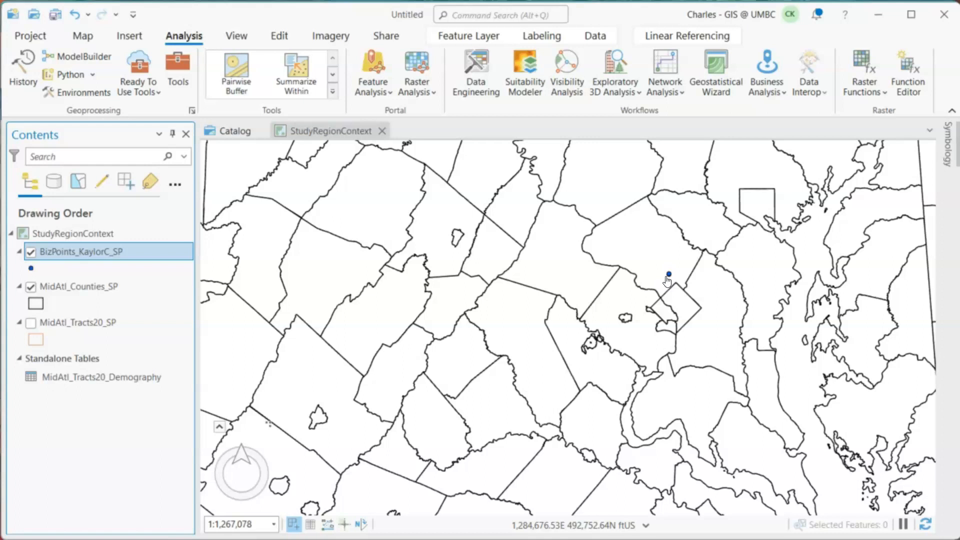
{"action": "left_click", "coordinate": [666, 271]}
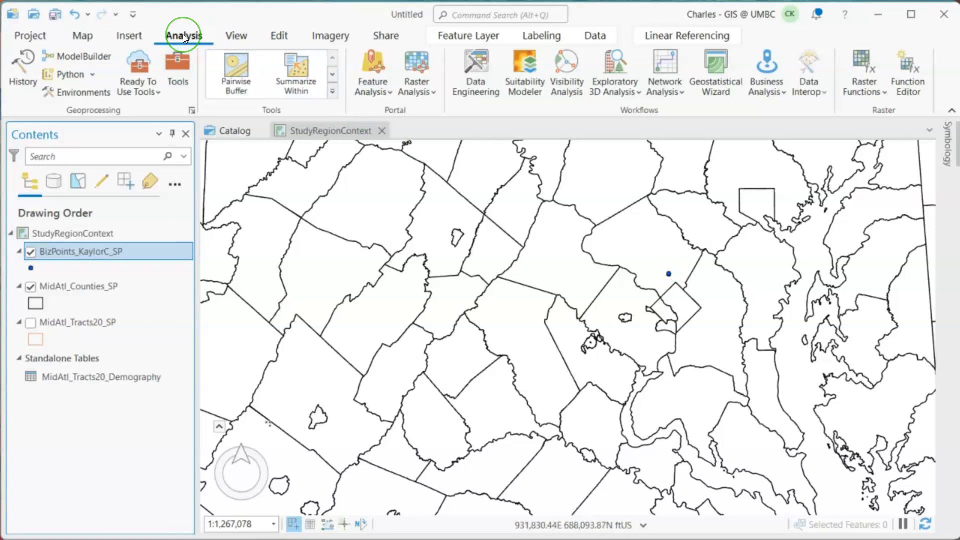
- Set up the Generate Near Table tool with the business points layer as input features and MidAtl_Counties_SP as near features
{"action": "left_click", "coordinate": [179, 70]}
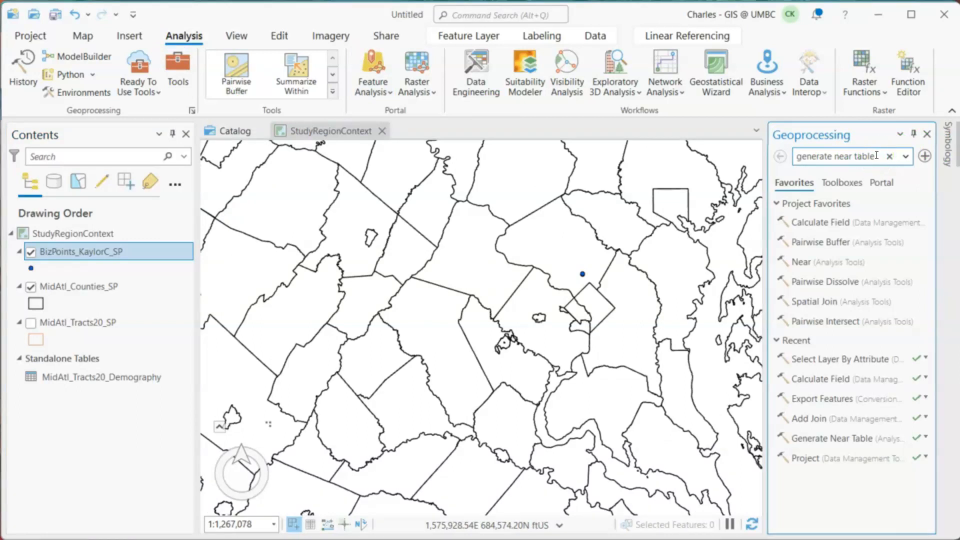
{"action": "key", "text": "Return"}
{"action": "left_click", "coordinate": [94, 253]}
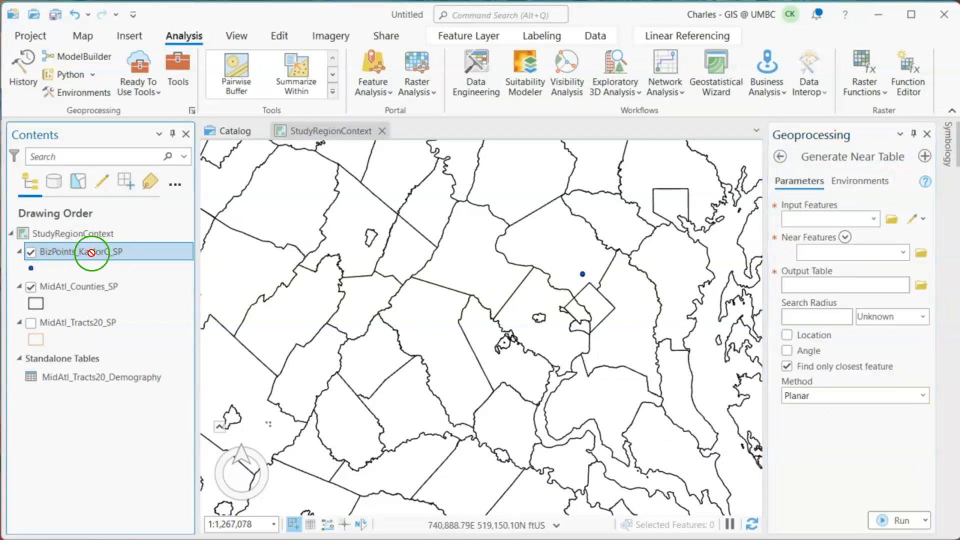
{"action": "left_click", "coordinate": [807, 223]}
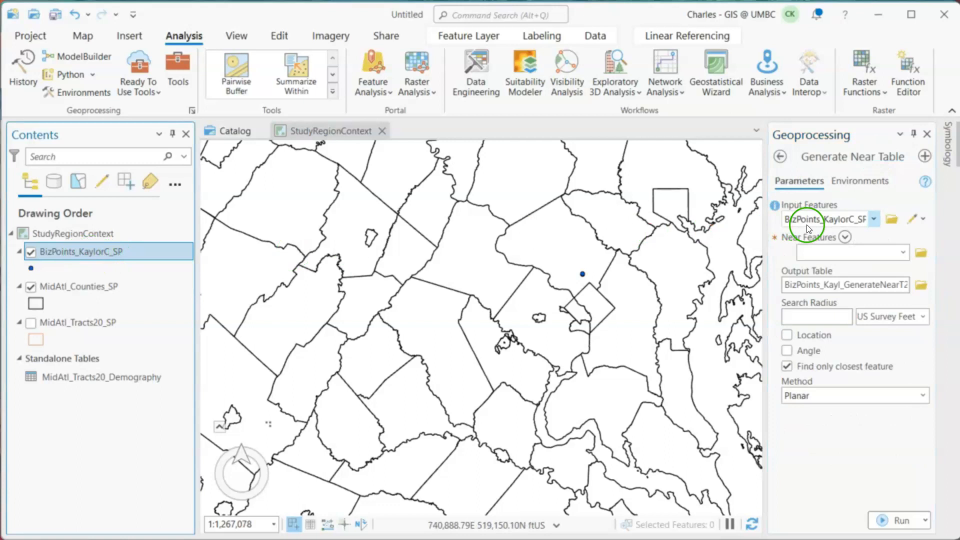
{"action": "left_click_drag", "start_coordinate": [89, 293], "coordinate": [852, 252]}
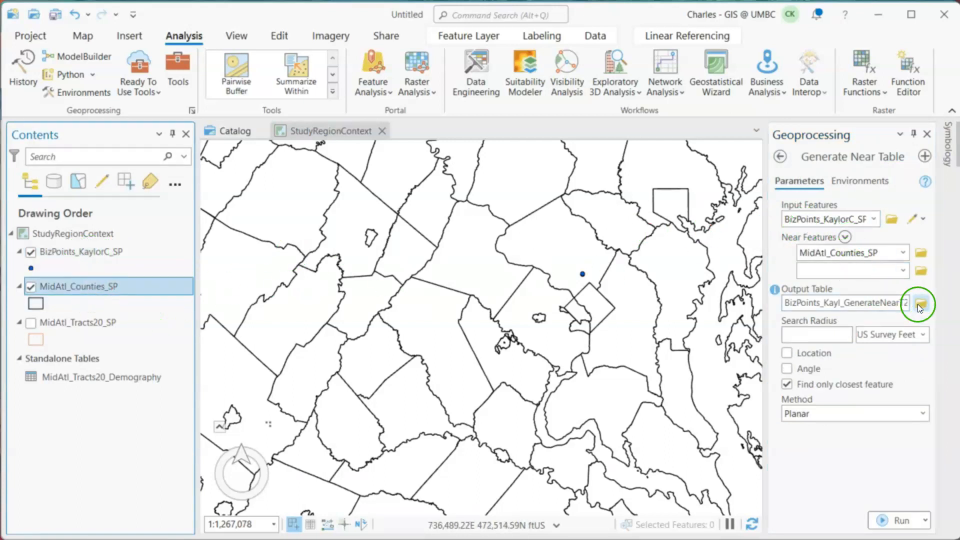
- Set the output table to neartable in the Lab2Demo folder and check the warning on that parameter
{"action": "left_click", "coordinate": [923, 306]}
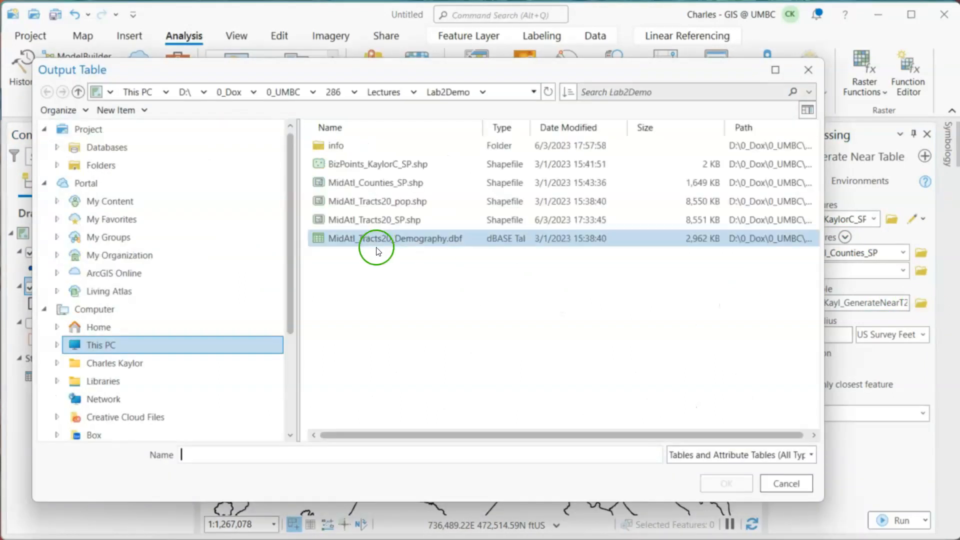
{"action": "left_click", "coordinate": [356, 457]}
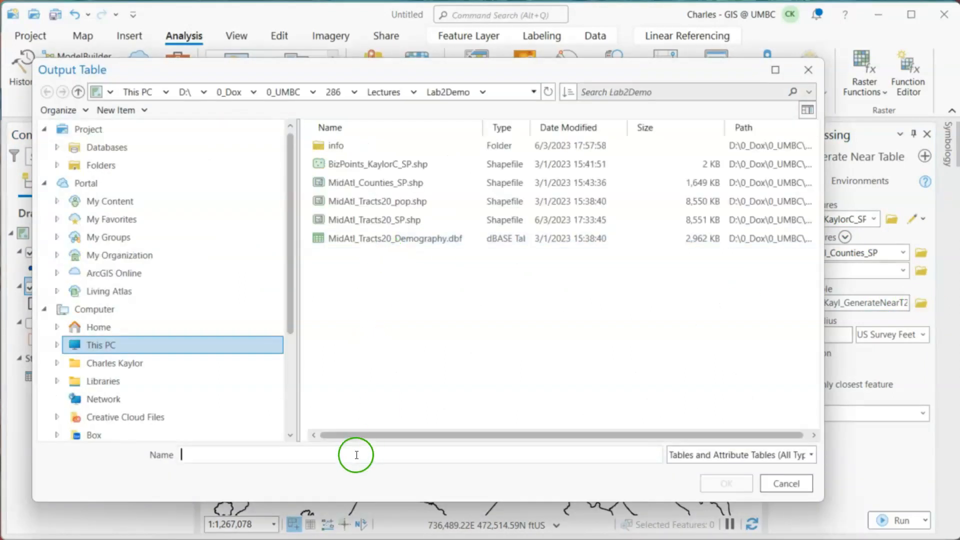
{"action": "type", "text": "neartable"}
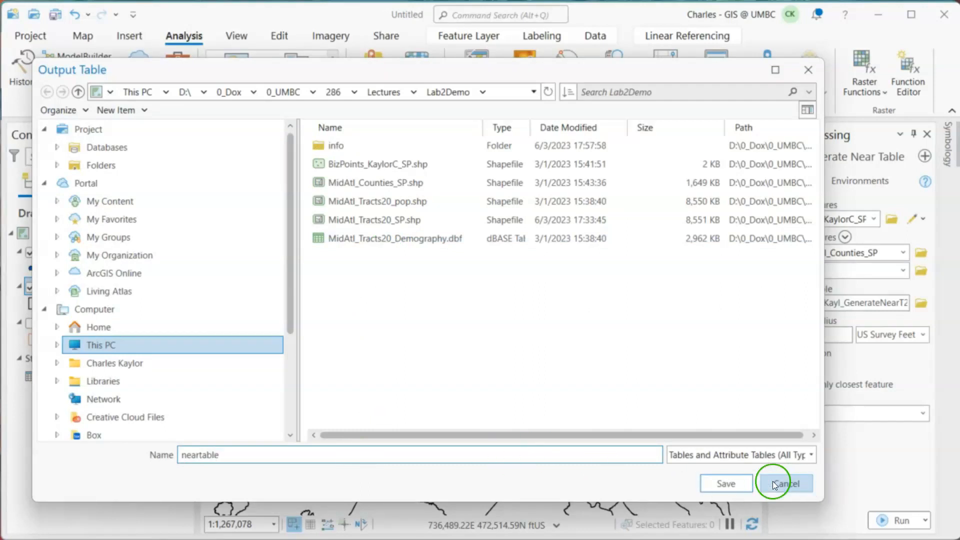
{"action": "left_click", "coordinate": [729, 484]}
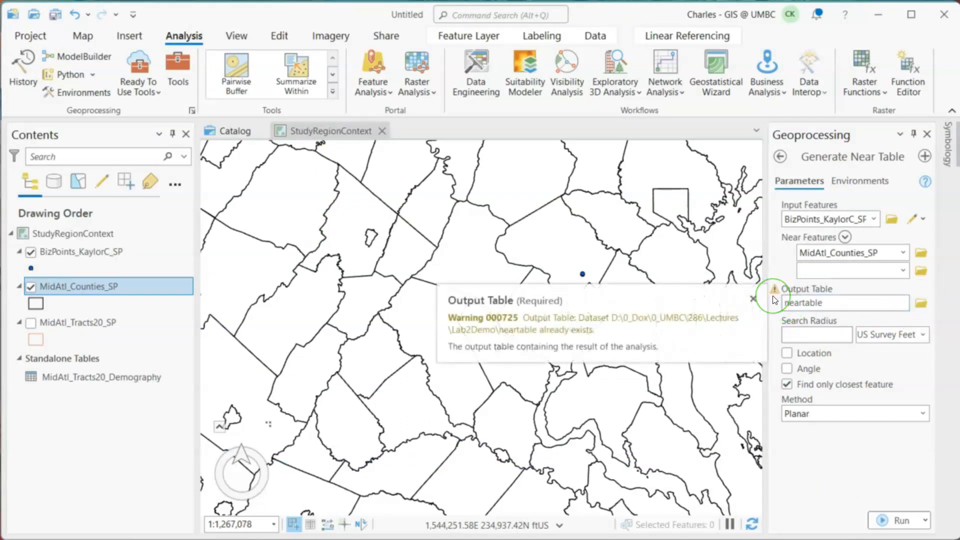
{"action": "mouse_move", "coordinate": [775, 293]}
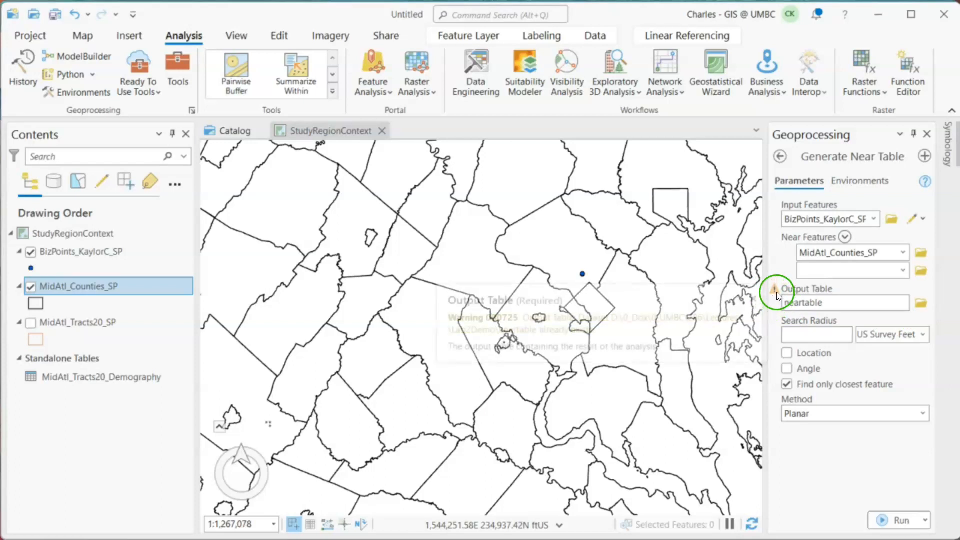
- Set the near table's search radius to 50 US Survey Miles
{"action": "left_click", "coordinate": [821, 338]}
{"action": "type", "text": "50"}
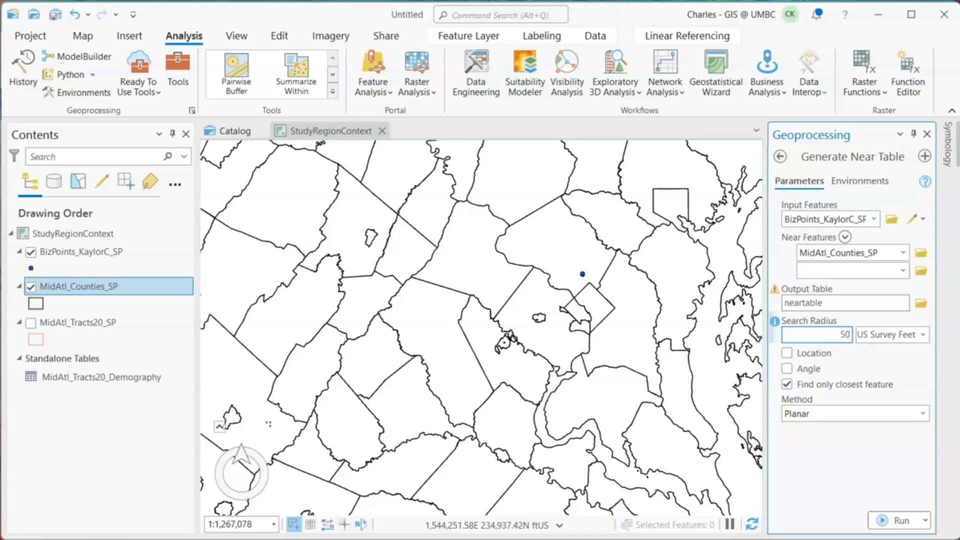
{"action": "left_click", "coordinate": [901, 334]}
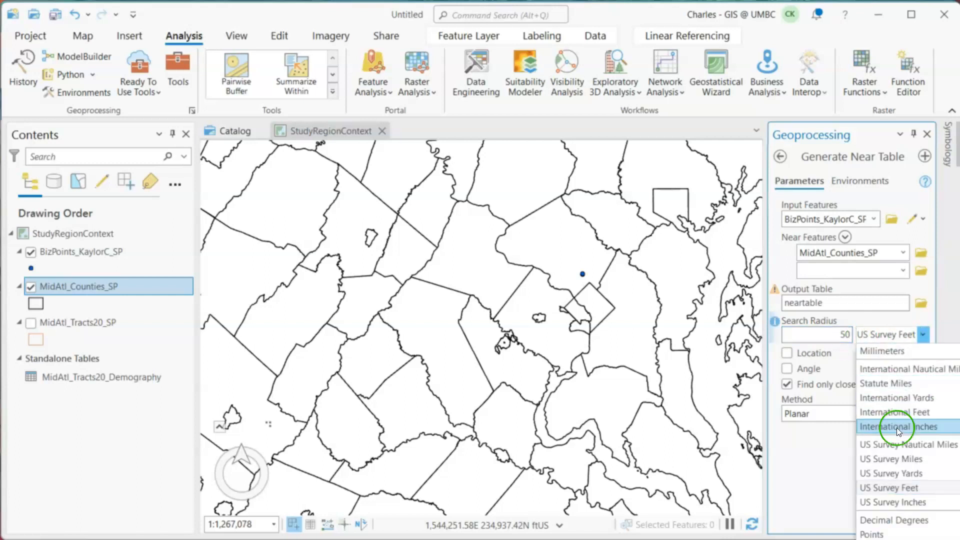
{"action": "left_click", "coordinate": [904, 460]}
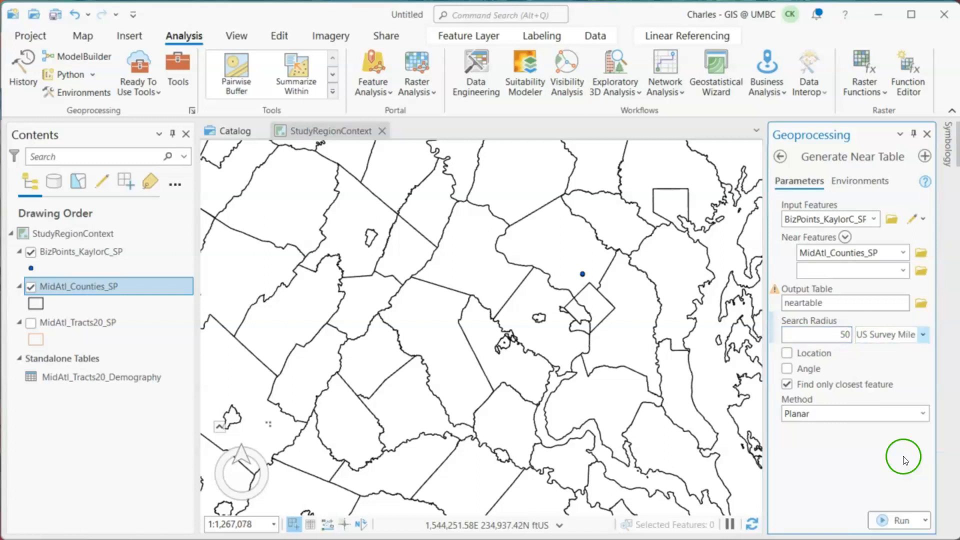
- Turn off finding only the closest feature, set the maximum number of closest matches to 3, and run Generate Near Table
{"action": "left_click", "coordinate": [788, 384]}
{"action": "left_click", "coordinate": [915, 411]}
{"action": "left_click_drag", "start_coordinate": [916, 411], "coordinate": [931, 414]}
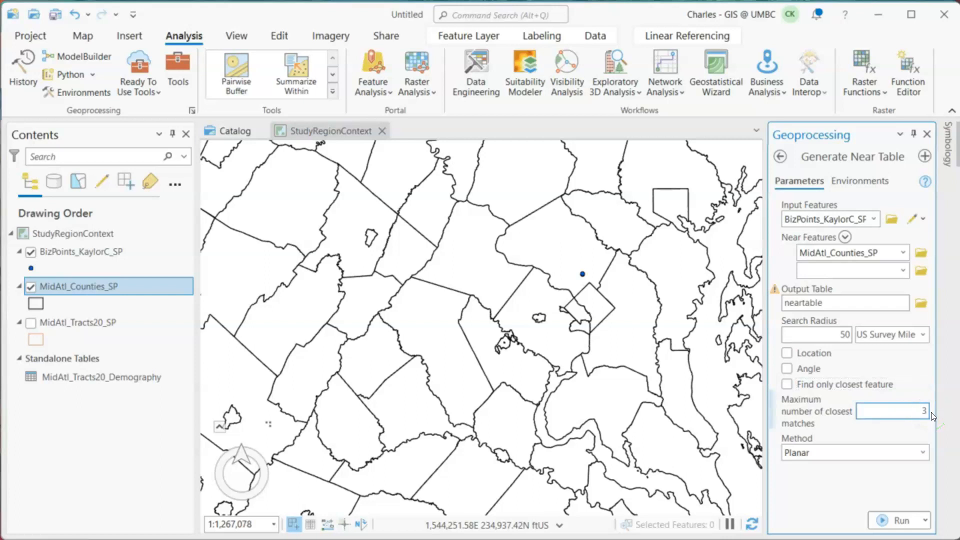
{"action": "left_click", "coordinate": [900, 515]}
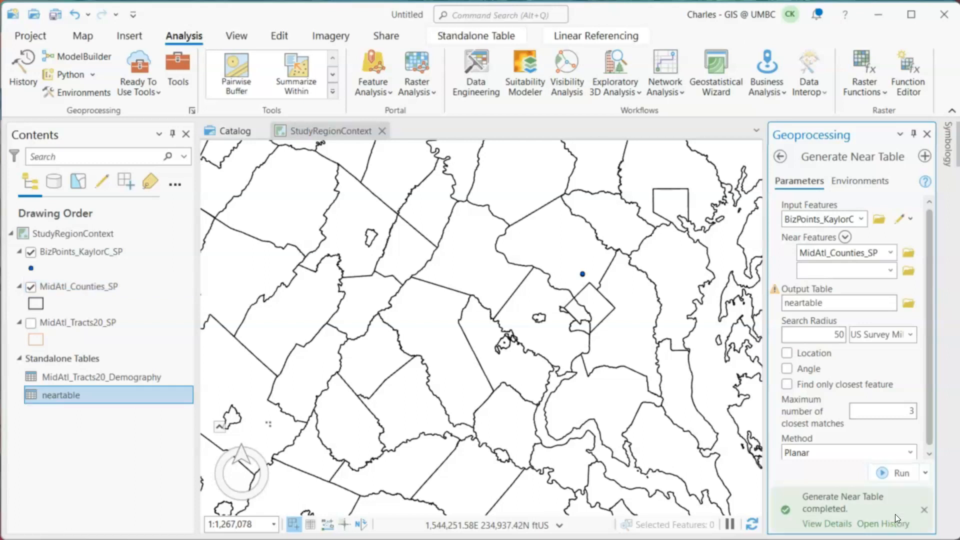
- Close the Geoprocessing pane and open the neartable standalone table
{"action": "mouse_move", "coordinate": [895, 514]}
{"action": "left_click", "coordinate": [931, 138]}
{"action": "left_click", "coordinate": [73, 397]}
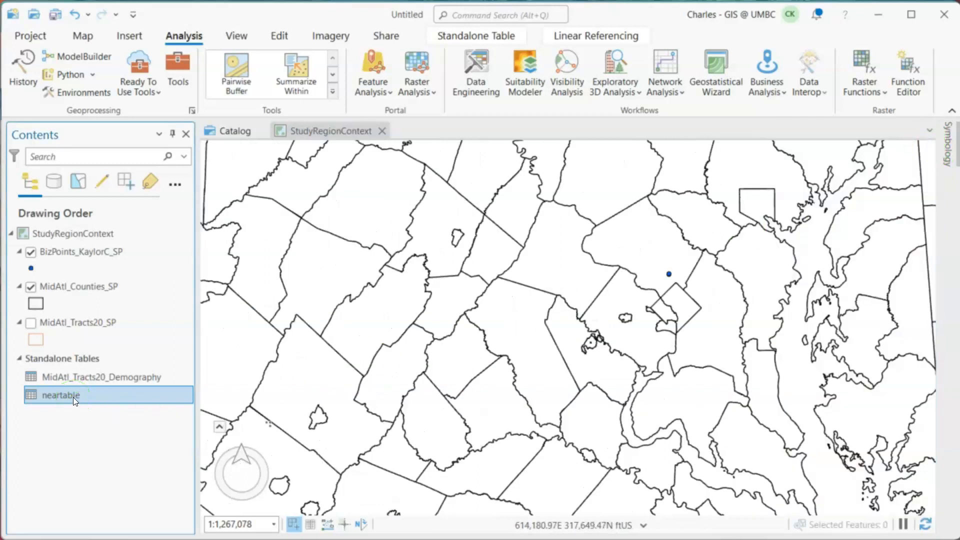
{"action": "right_click", "coordinate": [73, 397]}
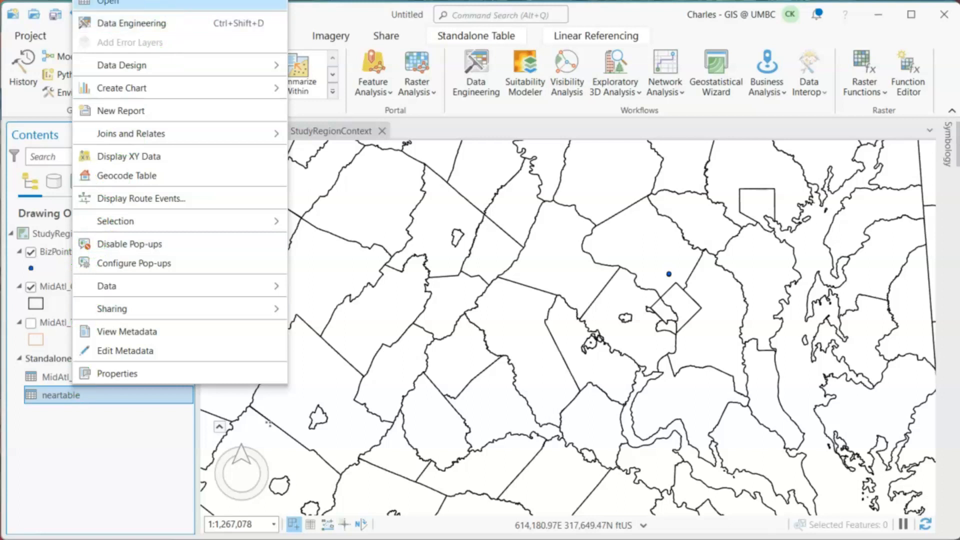
{"action": "left_click", "coordinate": [158, 3]}
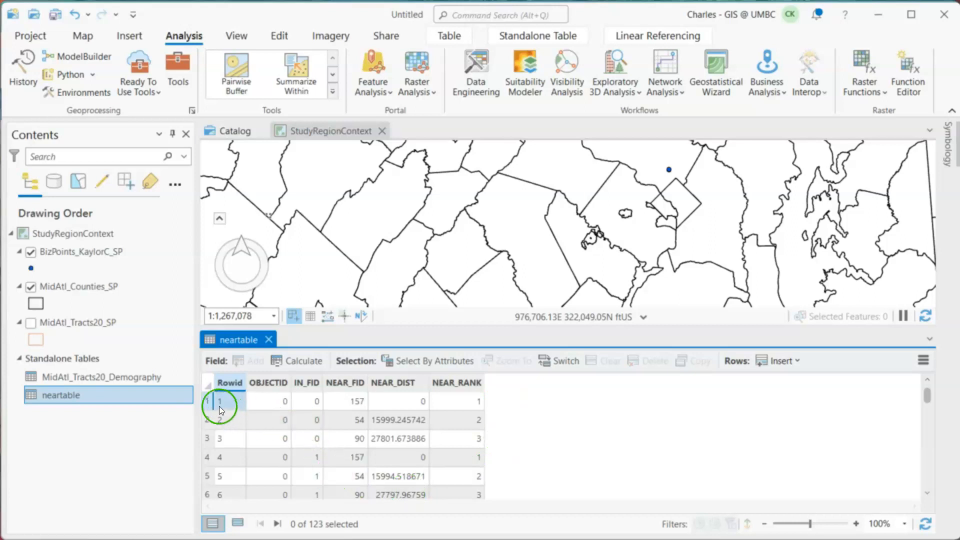
- Select rows 1 to 3 and 4 to 6 of neartable in turn to examine the three nearest counties for each business point
{"action": "left_click_drag", "start_coordinate": [203, 404], "coordinate": [214, 438]}
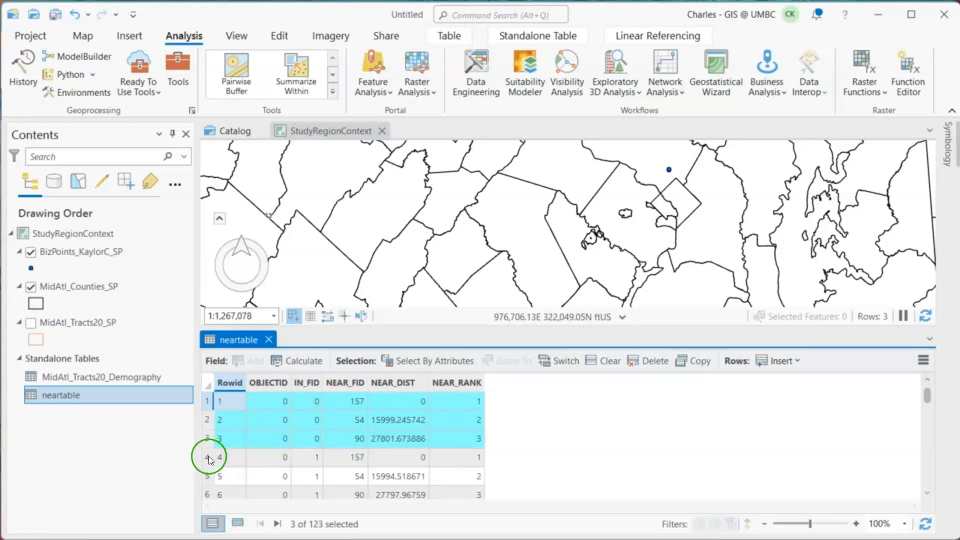
{"action": "left_click_drag", "start_coordinate": [206, 456], "coordinate": [205, 494]}
{"action": "scroll", "coordinate": [202, 455], "scroll_direction": "down", "scroll_amount": 2}
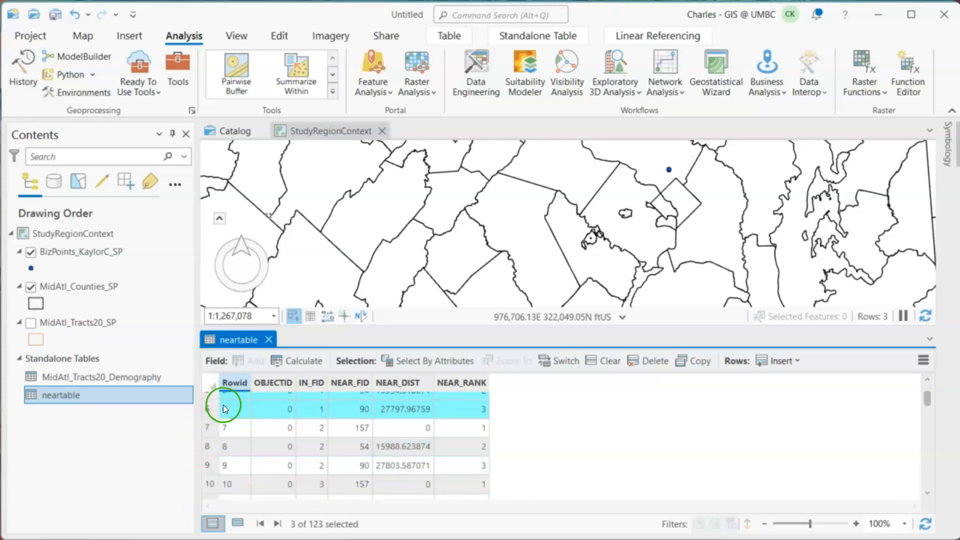
- Open the BizPoints layer's attribute table, select the FID 1 and FID 3 records in turn to examine them, and clear the selection
{"action": "scroll", "coordinate": [583, 463], "scroll_direction": "up", "scroll_amount": 2}
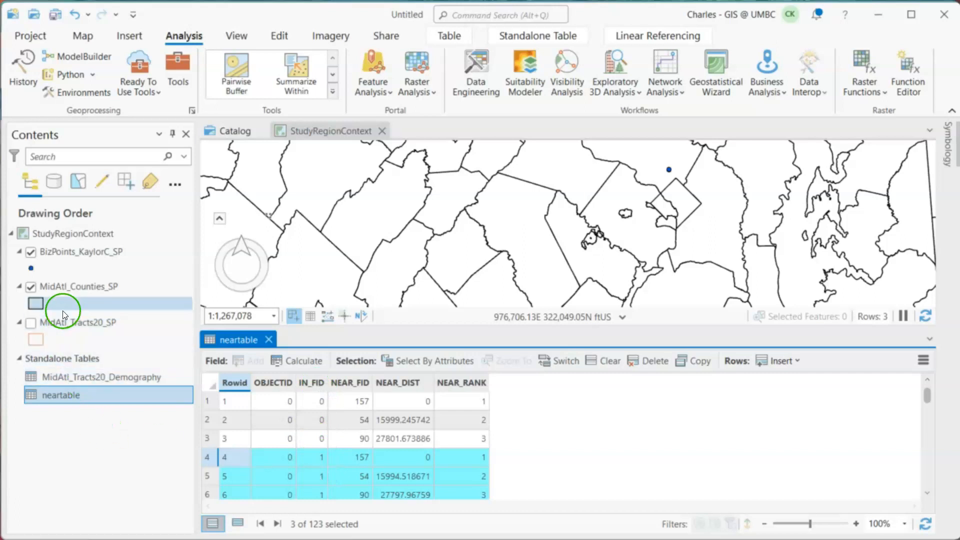
{"action": "left_click", "coordinate": [79, 250]}
{"action": "right_click", "coordinate": [79, 251]}
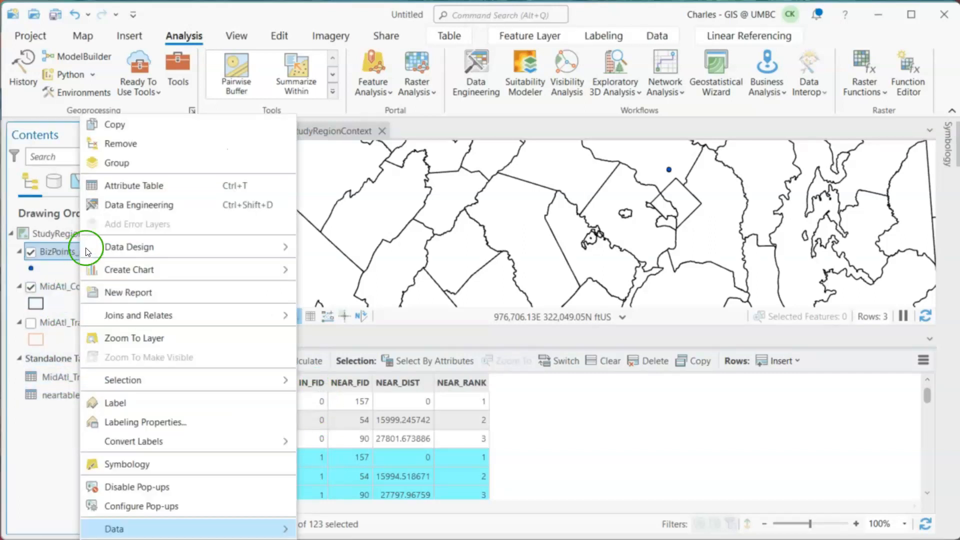
{"action": "left_click", "coordinate": [145, 181]}
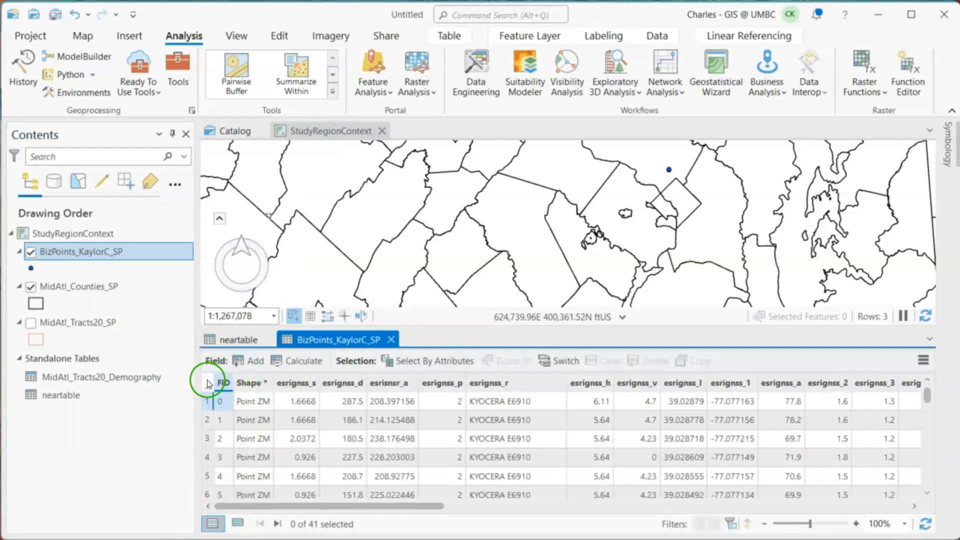
{"action": "left_click", "coordinate": [202, 422]}
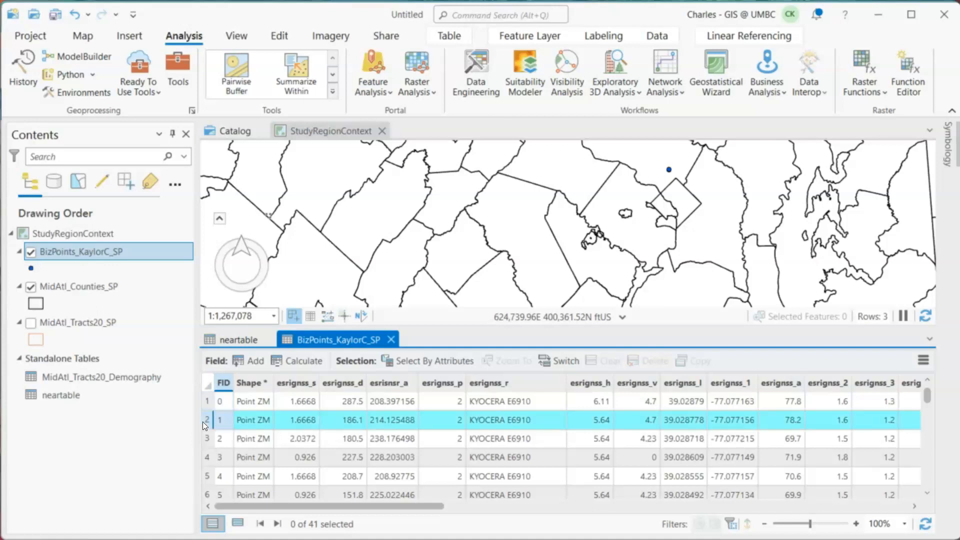
{"action": "left_click", "coordinate": [205, 461]}
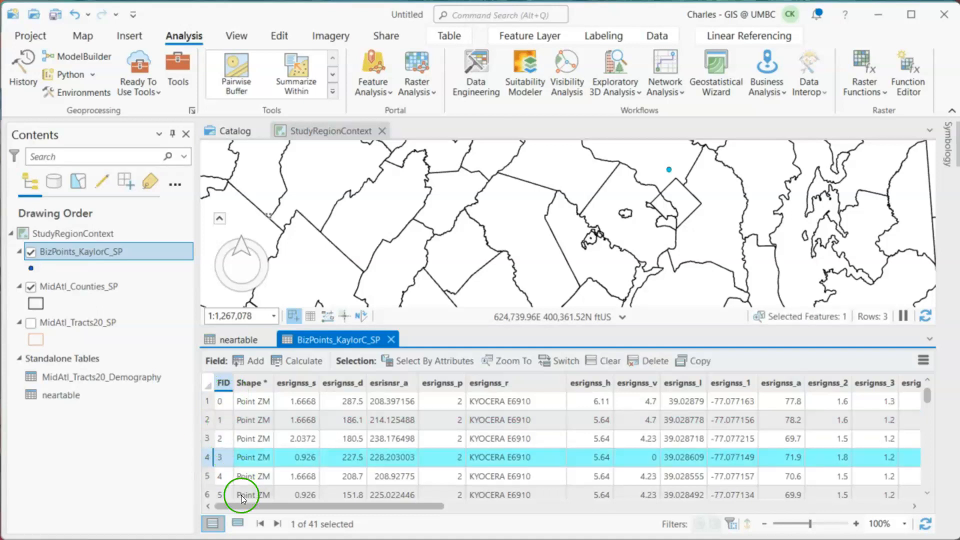
{"action": "left_click", "coordinate": [601, 362]}
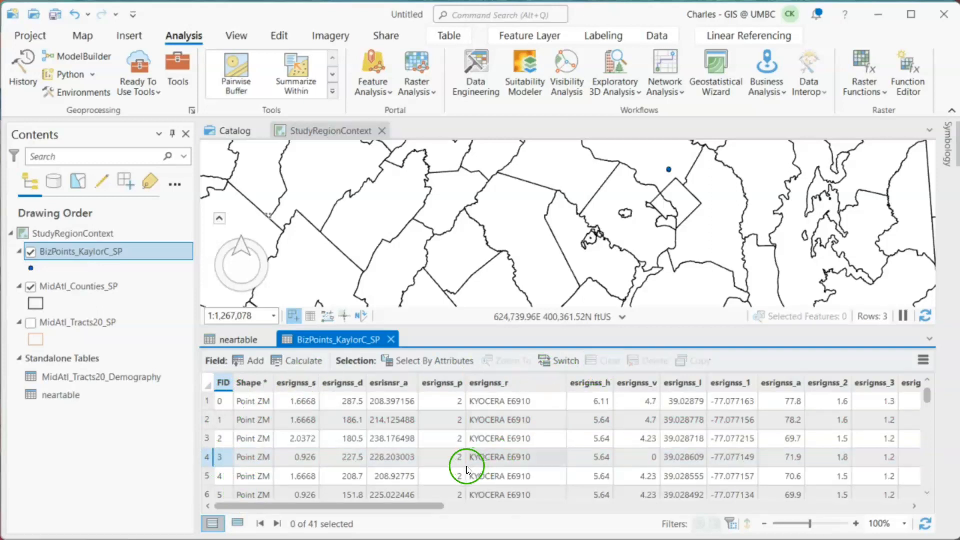
- Return to neartable and select rows 1 to 3, 4 to 6 and 61 to 63 in turn to compare their NEAR_FID values
{"action": "left_click", "coordinate": [241, 341]}
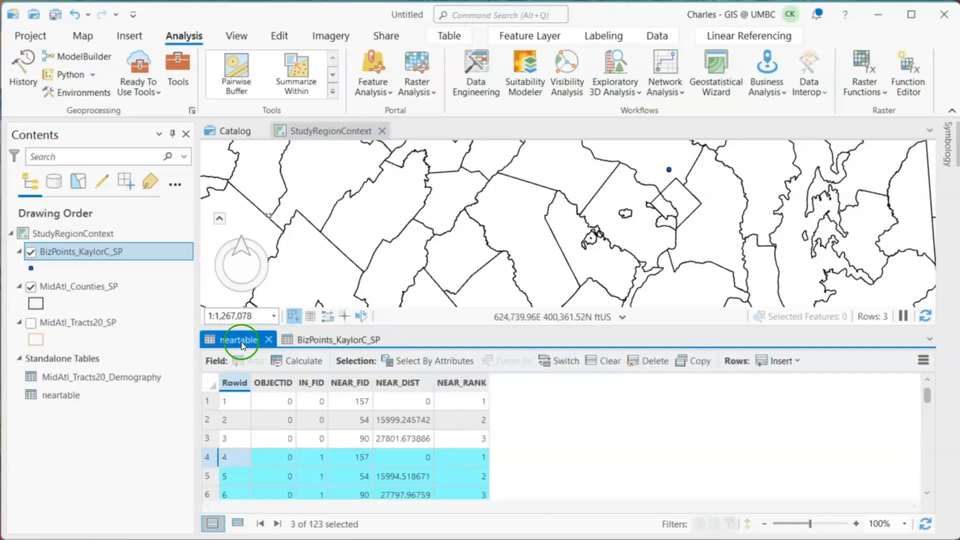
{"action": "left_click", "coordinate": [351, 402]}
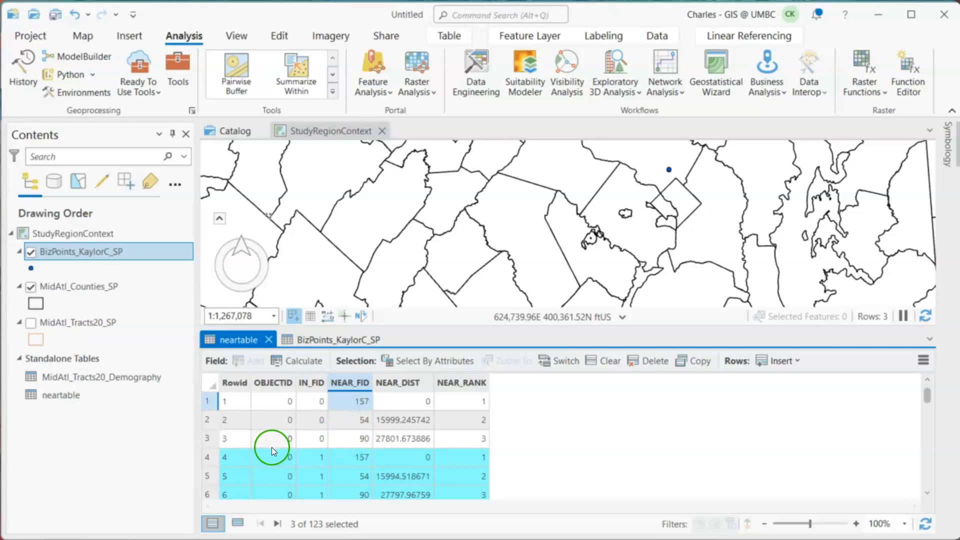
{"action": "left_click_drag", "start_coordinate": [207, 403], "coordinate": [212, 439]}
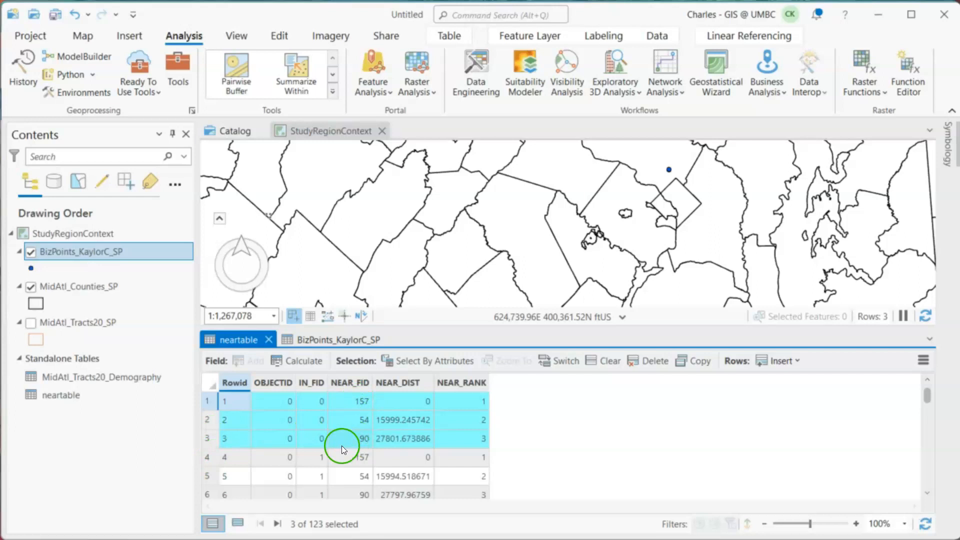
{"action": "left_click", "coordinate": [209, 459]}
{"action": "left_click_drag", "start_coordinate": [208, 461], "coordinate": [208, 490]}
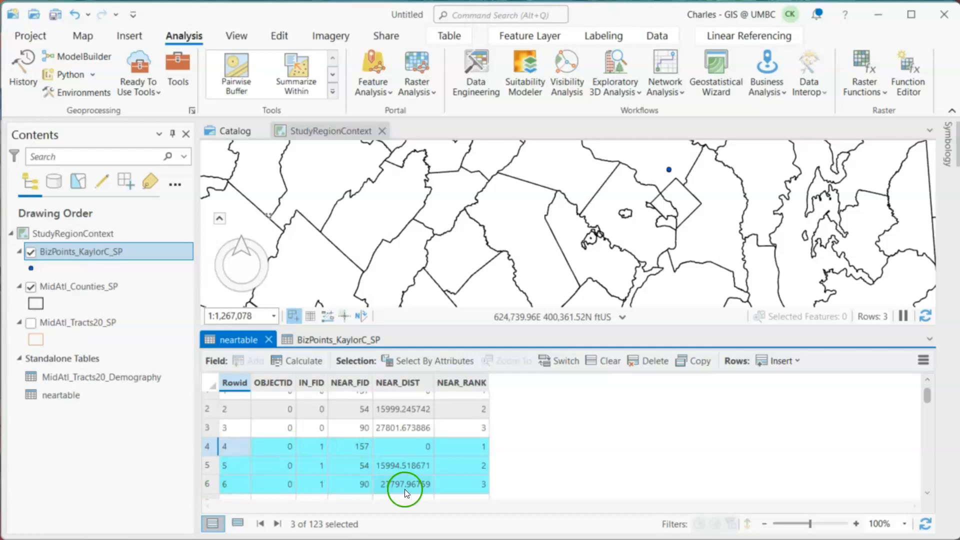
{"action": "scroll", "coordinate": [403, 490], "scroll_direction": "down", "scroll_amount": 2}
{"action": "scroll", "coordinate": [364, 466], "scroll_direction": "down", "scroll_amount": 20}
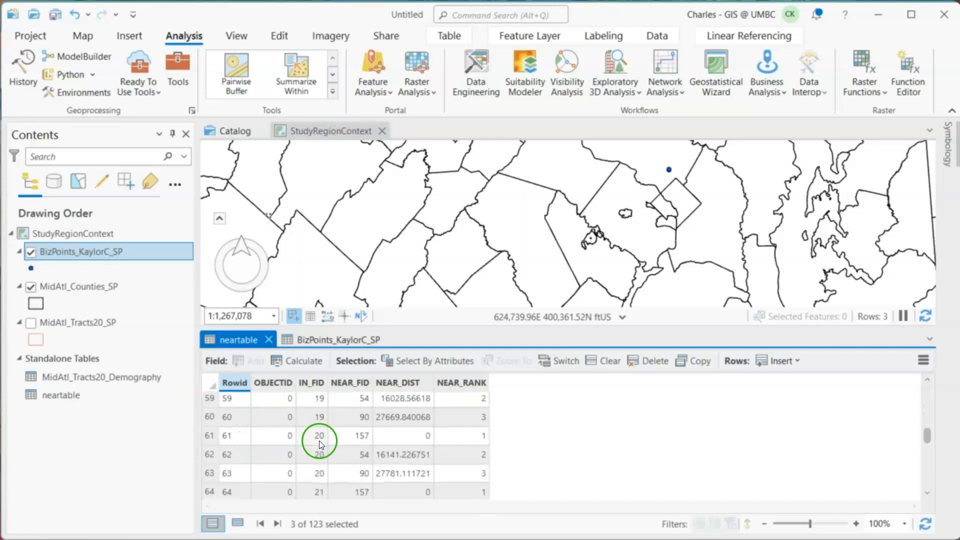
{"action": "left_click", "coordinate": [209, 437]}
{"action": "left_click_drag", "start_coordinate": [209, 436], "coordinate": [209, 475]}
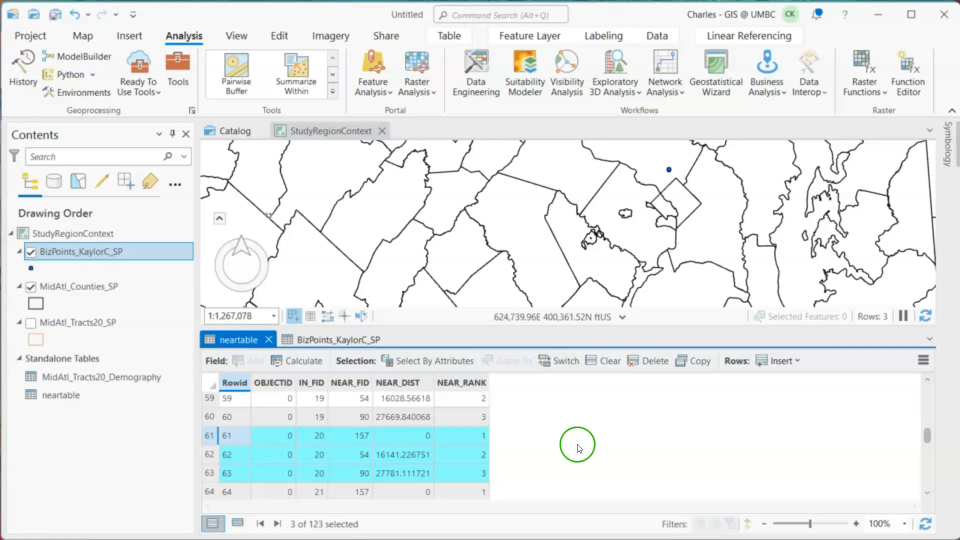
{"action": "left_click_drag", "start_coordinate": [927, 433], "coordinate": [928, 395]}
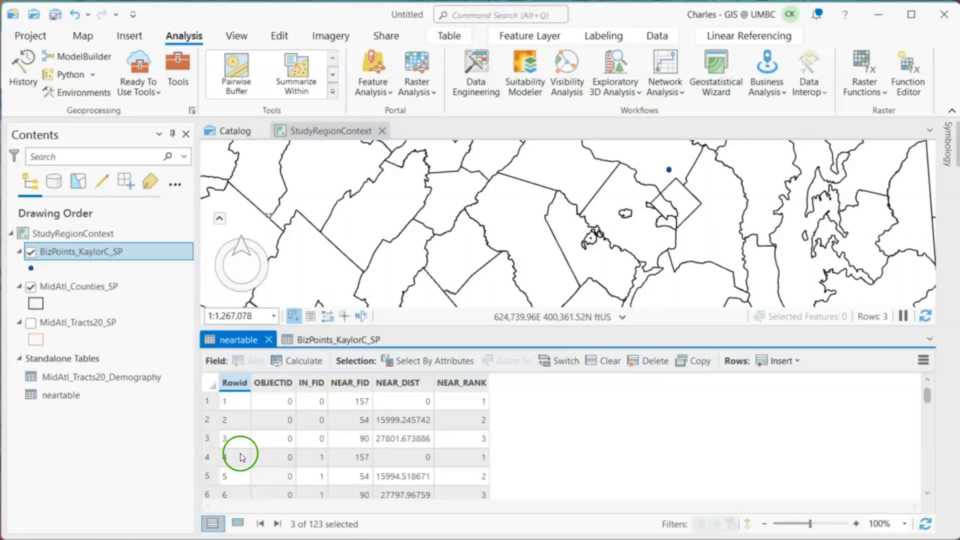
- Start Export Features on MidAtl_Counties_SP and name the output Region_Counties.shp in the Lab2Demo folder
{"action": "right_click", "coordinate": [74, 281]}
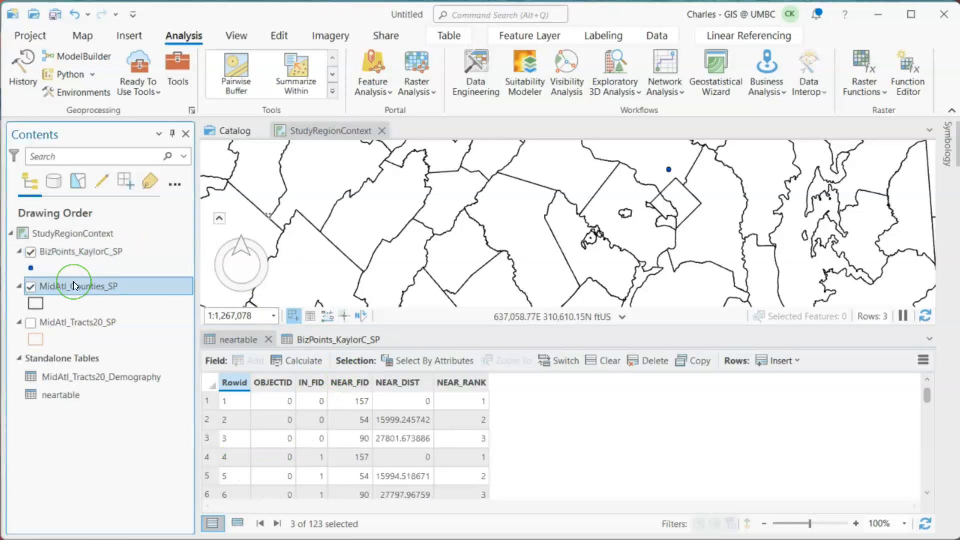
{"action": "mouse_move", "coordinate": [94, 283]}
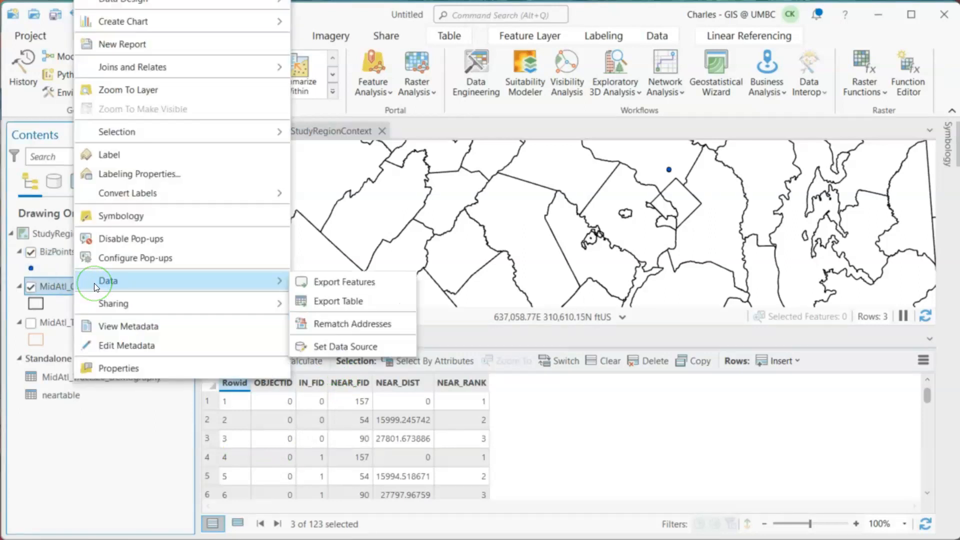
{"action": "left_click", "coordinate": [358, 283]}
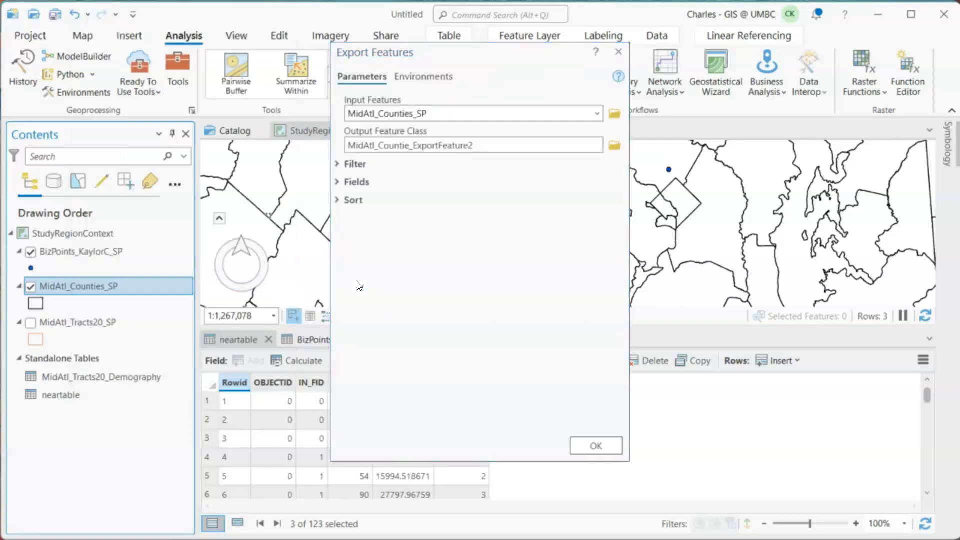
{"action": "left_click", "coordinate": [614, 146]}
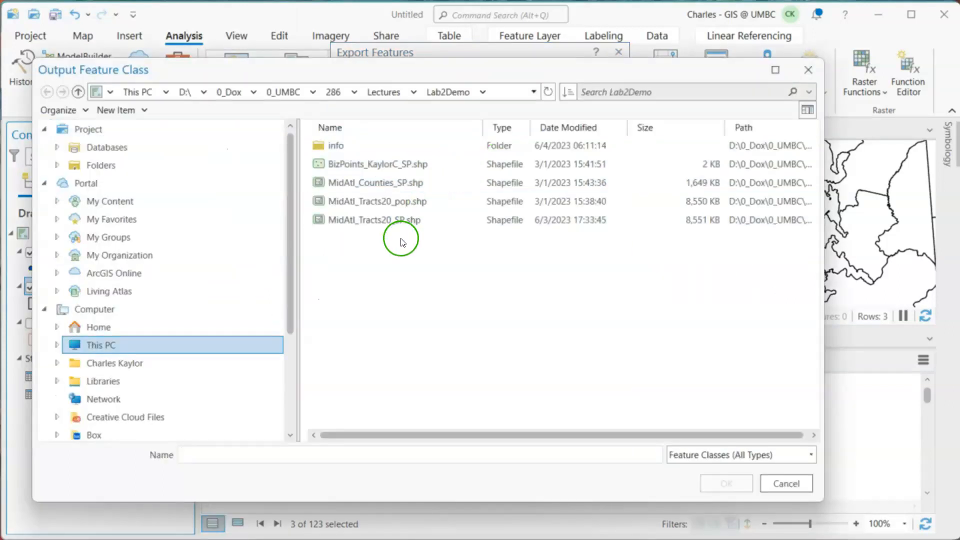
{"action": "left_click", "coordinate": [388, 184]}
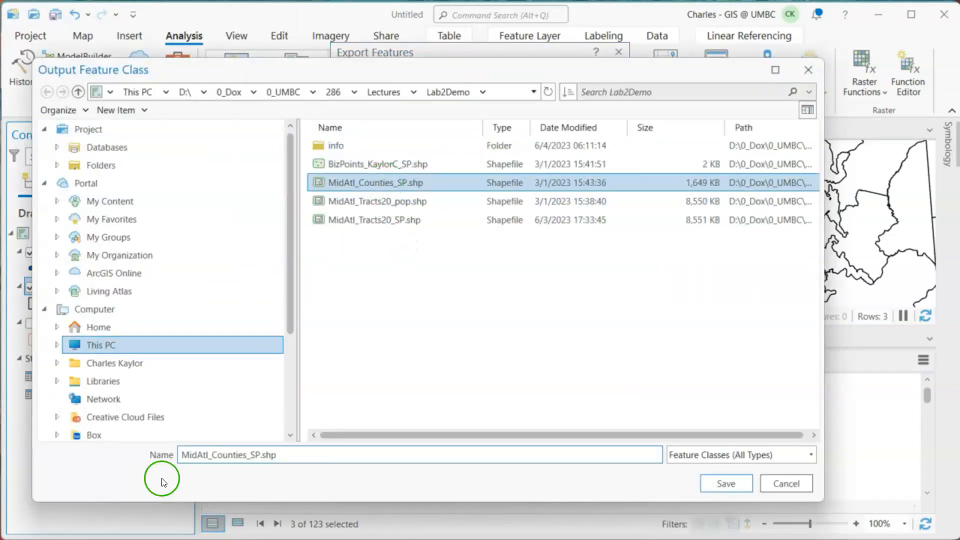
{"action": "left_click_drag", "start_coordinate": [208, 457], "coordinate": [135, 455]}
{"action": "key", "text": "BackSpace"}
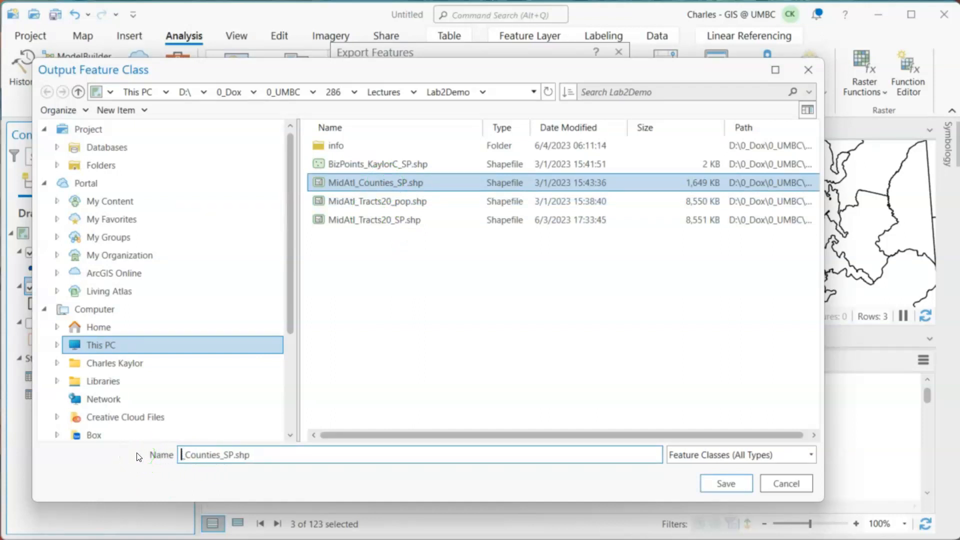
{"action": "type", "text": "Region"}
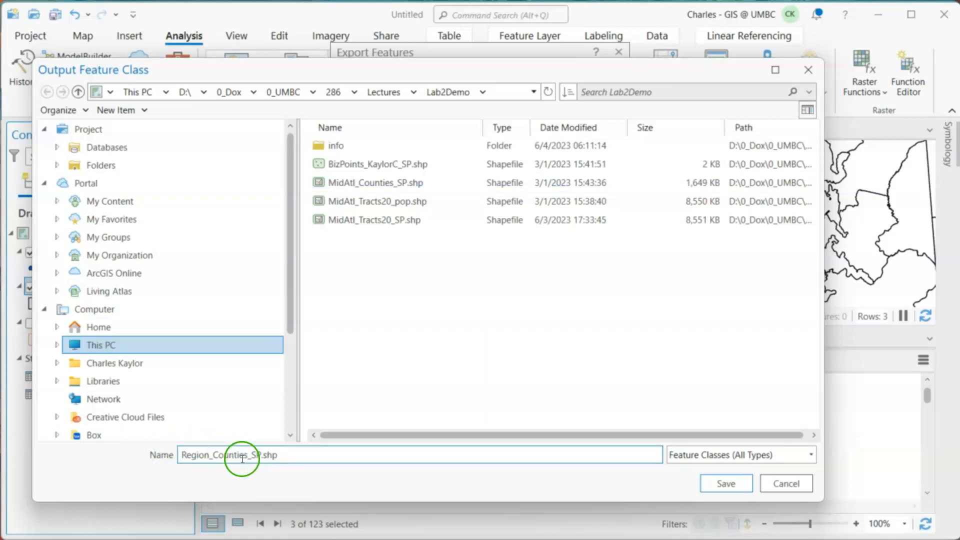
{"action": "left_click_drag", "start_coordinate": [248, 457], "coordinate": [257, 456]}
{"action": "left_click", "coordinate": [711, 481]}
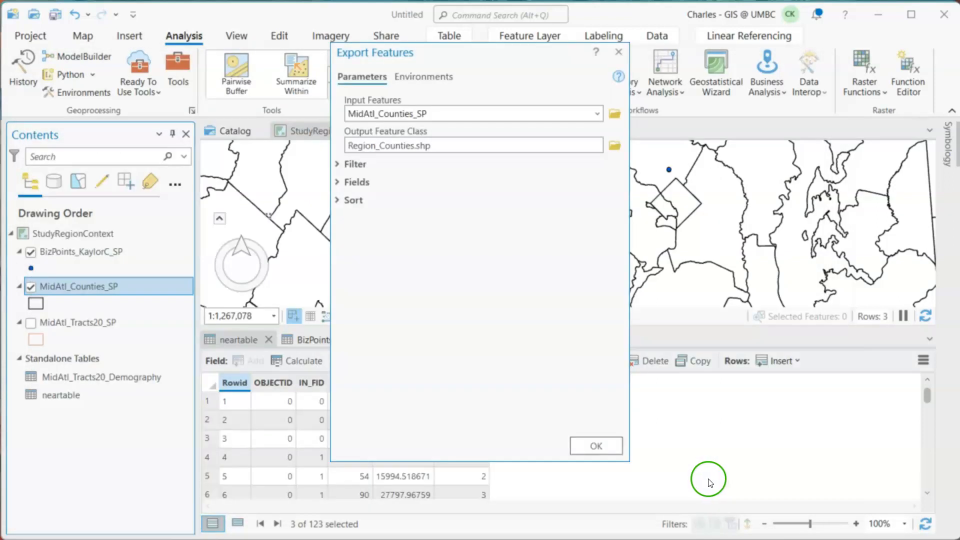
- Add an export filter expression where FID is equal to 157
{"action": "left_click", "coordinate": [339, 166]}
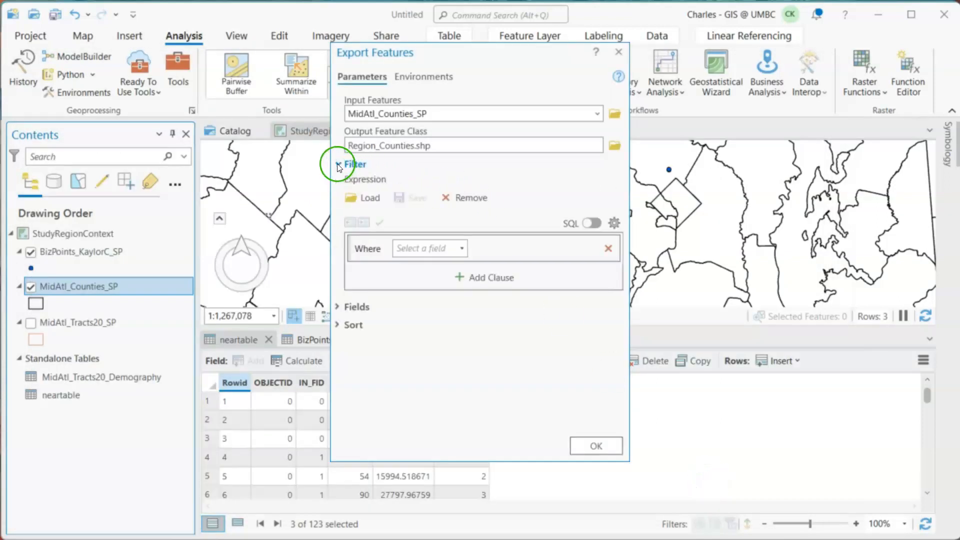
{"action": "left_click", "coordinate": [463, 249]}
{"action": "left_click", "coordinate": [429, 260]}
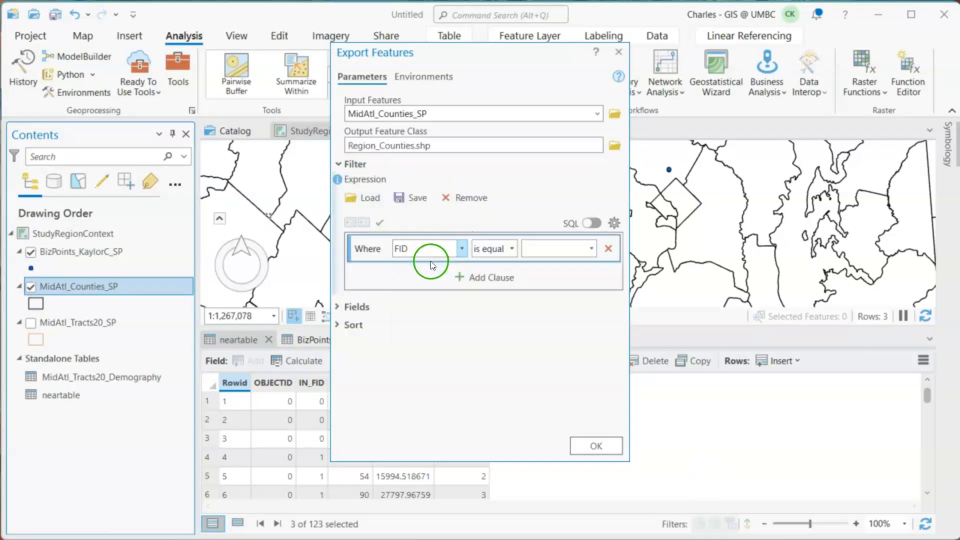
{"action": "left_click", "coordinate": [573, 248]}
{"action": "type", "text": "157"}
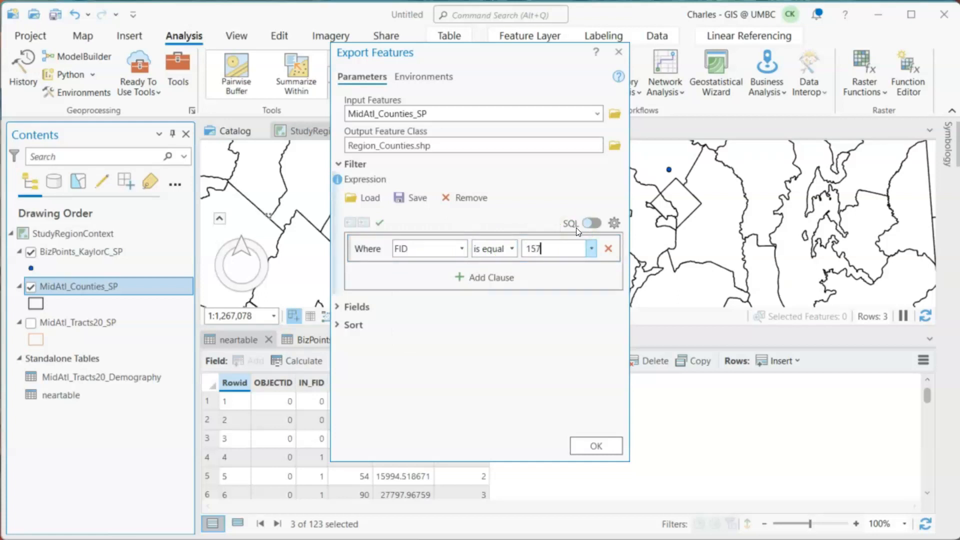
- Add a second filter clause joined with Or, where FID is equal to 54
{"action": "left_click", "coordinate": [484, 276]}
{"action": "left_click", "coordinate": [372, 280]}
{"action": "left_click", "coordinate": [364, 312]}
{"action": "left_click", "coordinate": [427, 280]}
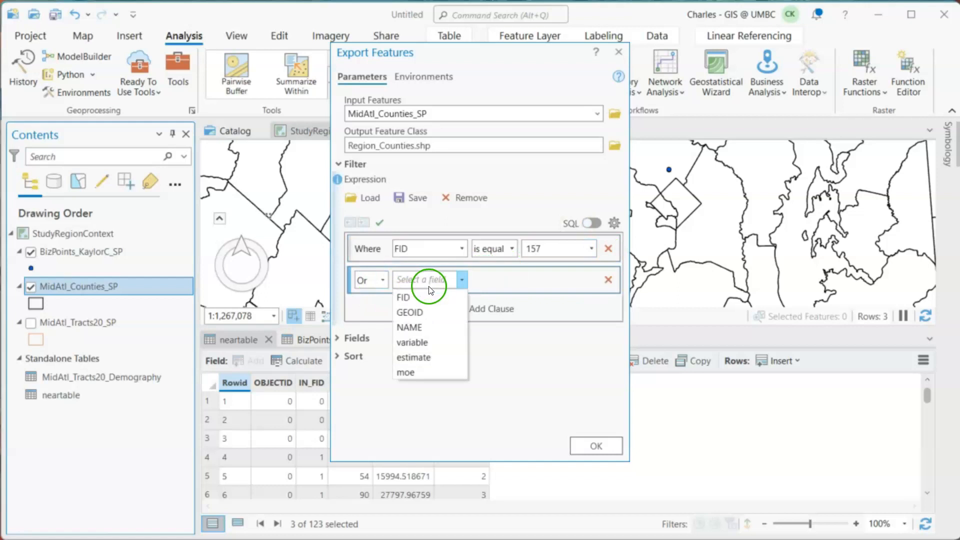
{"action": "left_click", "coordinate": [430, 298]}
{"action": "left_click", "coordinate": [547, 281]}
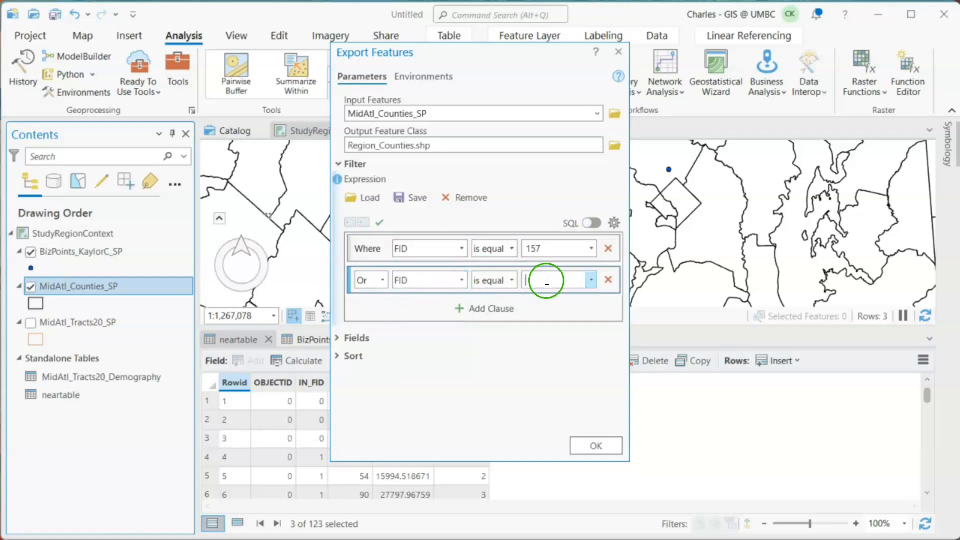
{"action": "type", "text": "54"}
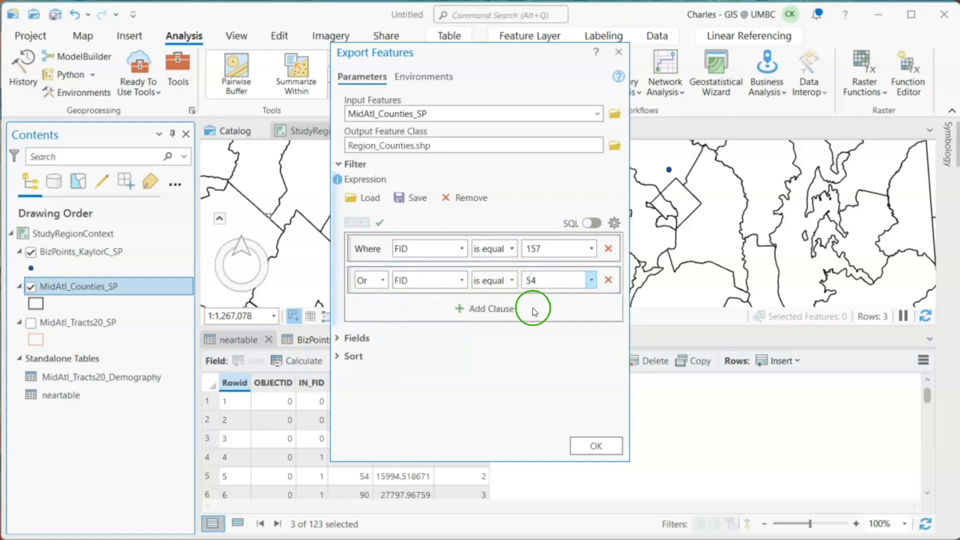
- Add a third Or clause where FID is equal to 90, check the clauses against neartable, and run the export
{"action": "left_click", "coordinate": [499, 309]}
{"action": "left_click", "coordinate": [383, 311]}
{"action": "left_click", "coordinate": [376, 342]}
{"action": "left_click", "coordinate": [432, 311]}
{"action": "left_click", "coordinate": [425, 328]}
{"action": "left_click", "coordinate": [548, 308]}
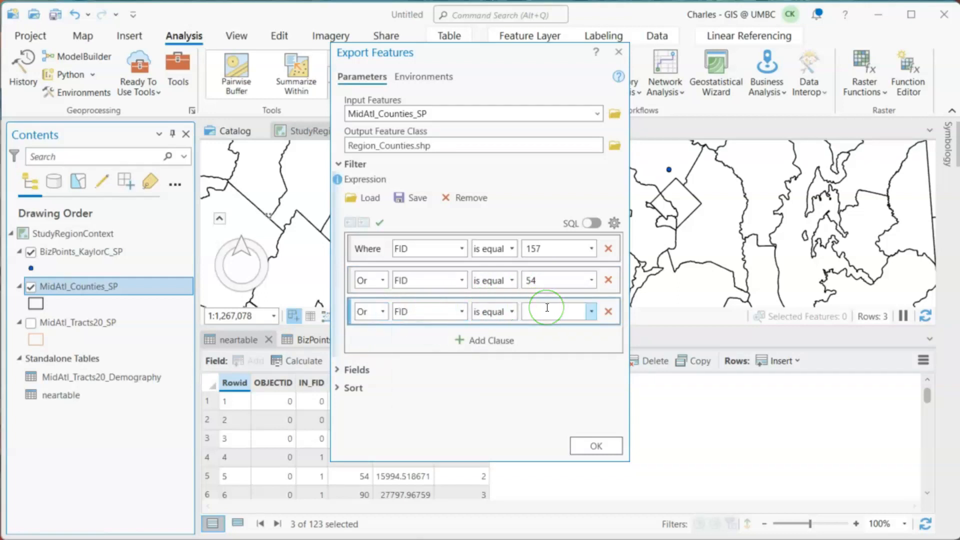
{"action": "type", "text": "90"}
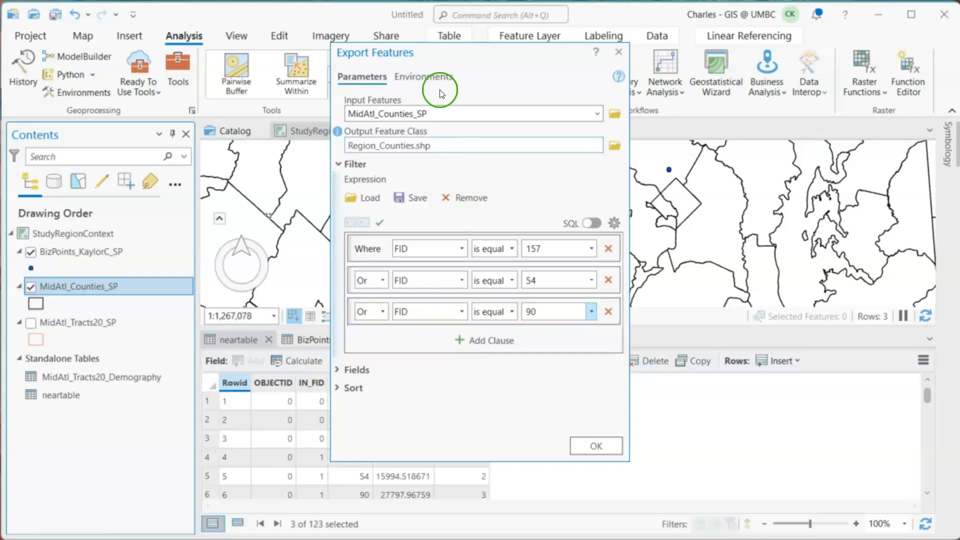
{"action": "left_click_drag", "start_coordinate": [425, 56], "coordinate": [626, 60]}
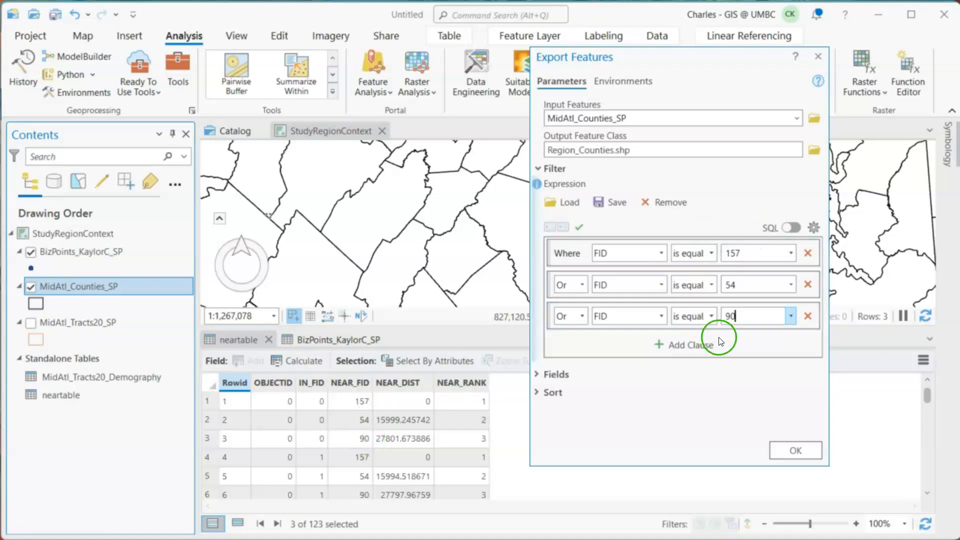
{"action": "left_click", "coordinate": [806, 451]}
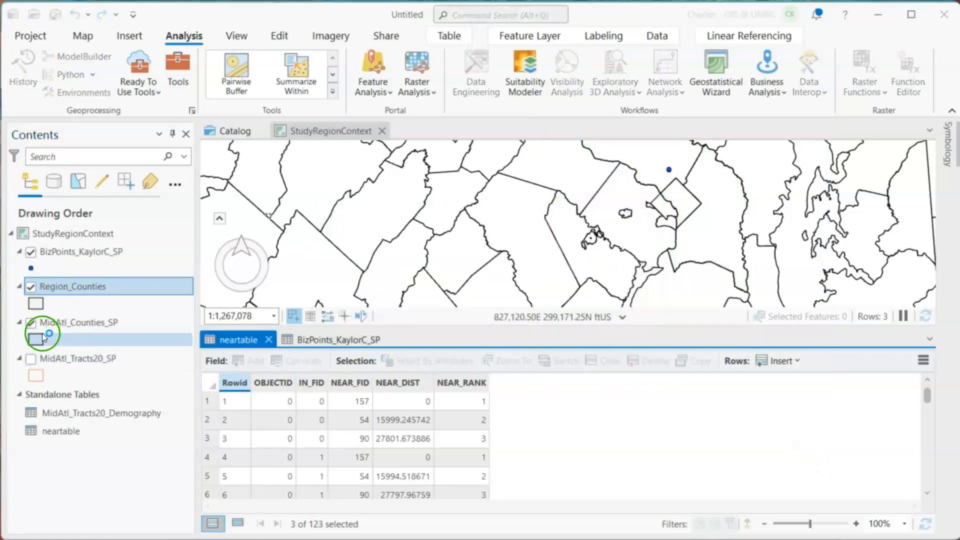
- Hide the MidAtl_Counties_SP layer to view the exported Region_Counties on the map
{"action": "left_click", "coordinate": [30, 323]}
{"action": "left_click", "coordinate": [30, 323]}
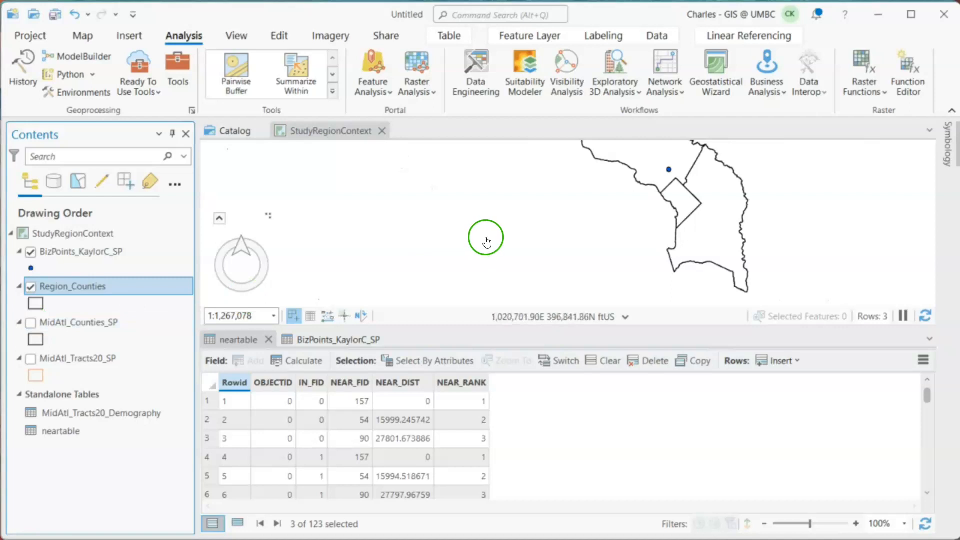
{"action": "left_click_drag", "start_coordinate": [553, 236], "coordinate": [472, 261]}
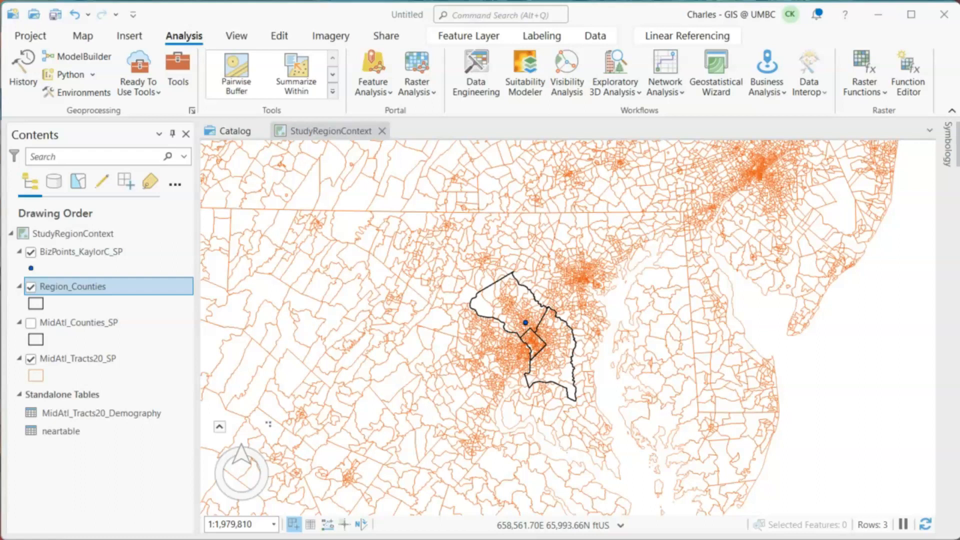
- Open the MidAtl_Tracts20_Demography standalone table
{"action": "right_click", "coordinate": [138, 414]}
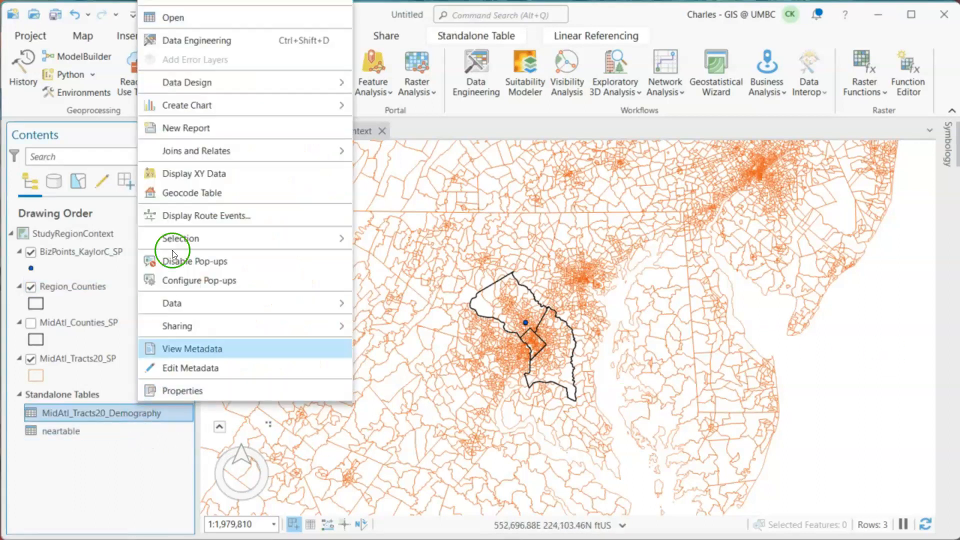
{"action": "left_click", "coordinate": [221, 21]}
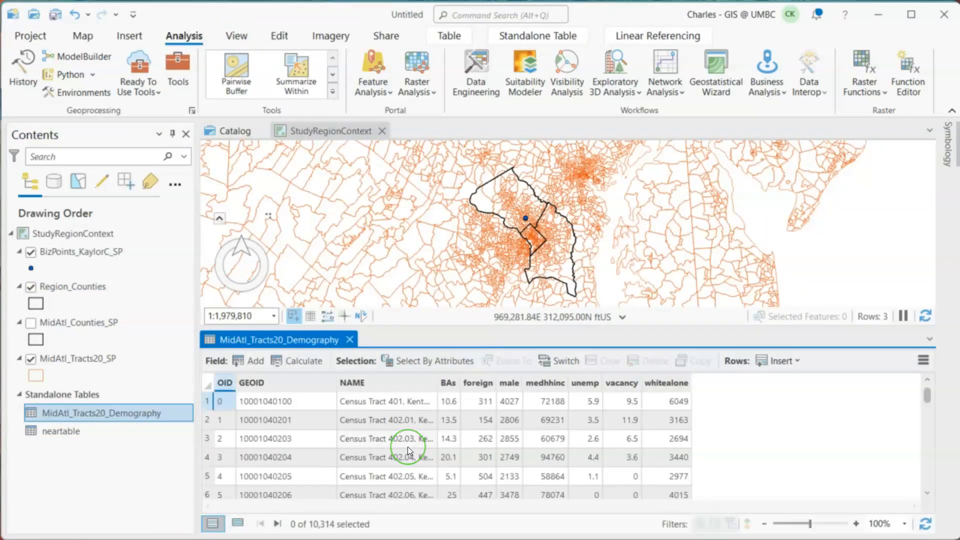
- Examine the GEOID field in the demography table and open the MidAtl_Tracts20_SP attribute table for comparison
{"action": "left_click", "coordinate": [243, 408]}
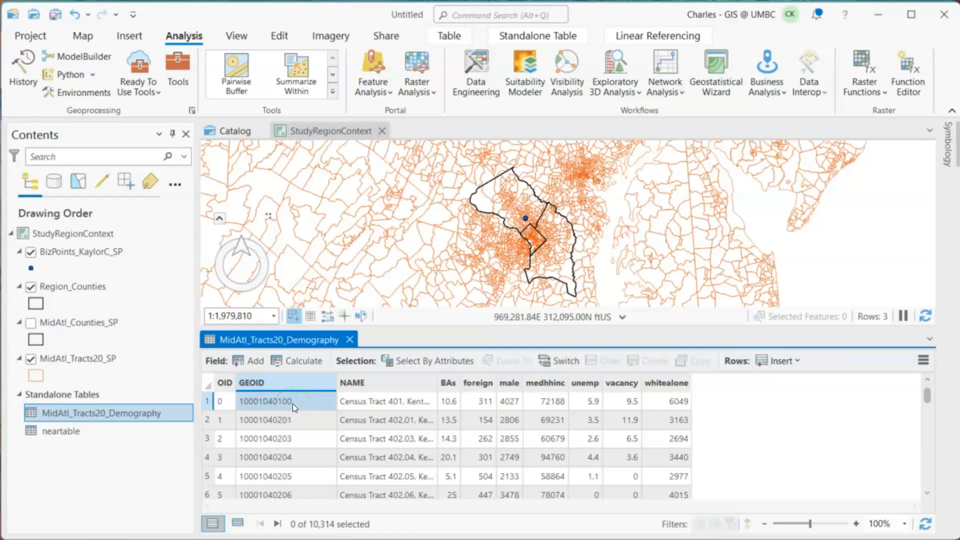
{"action": "left_click", "coordinate": [247, 425]}
{"action": "left_click", "coordinate": [252, 410]}
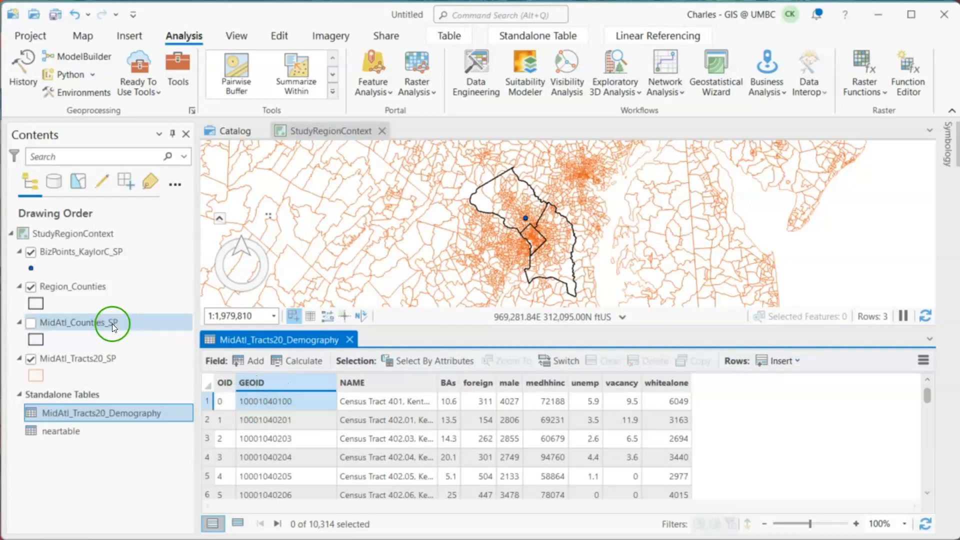
{"action": "right_click", "coordinate": [82, 355]}
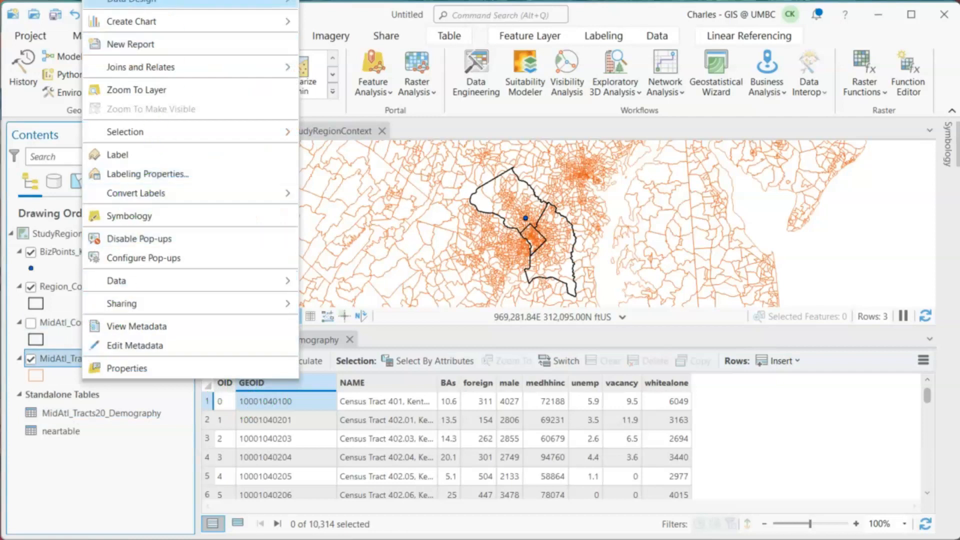
{"action": "left_click", "coordinate": [136, 0]}
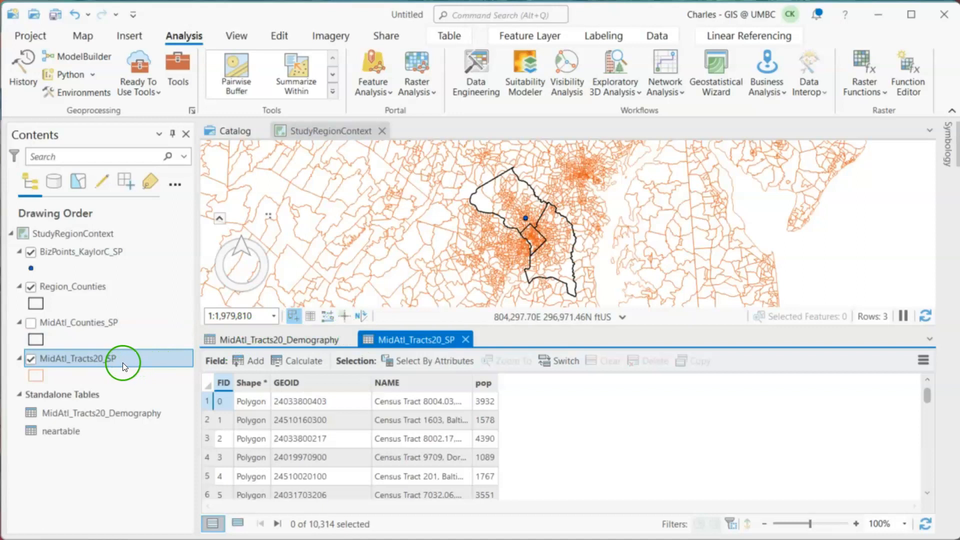
- Join MidAtl_Tracts20_Demography to MidAtl_Tracts20_SP using GEOID as the join field in both, keeping all target features
{"action": "right_click", "coordinate": [102, 360]}
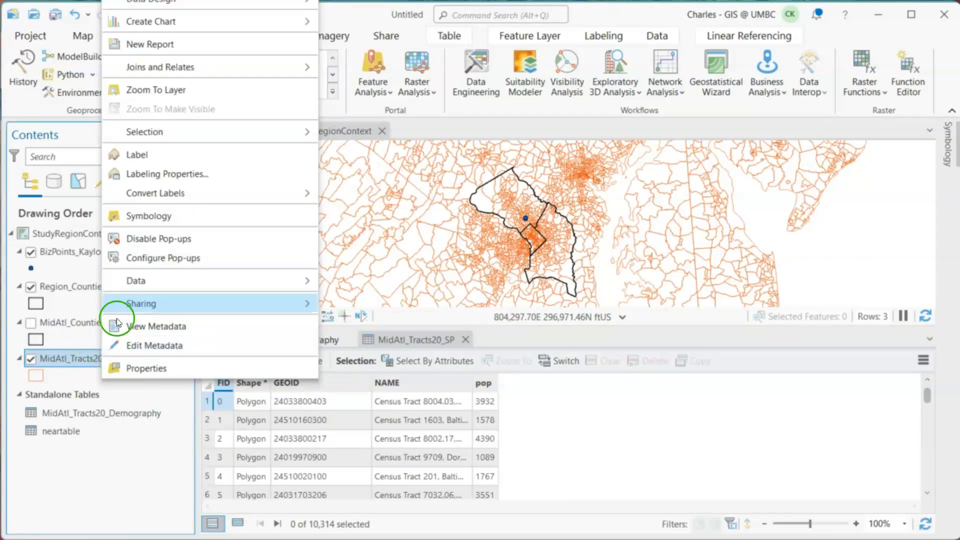
{"action": "mouse_move", "coordinate": [175, 69]}
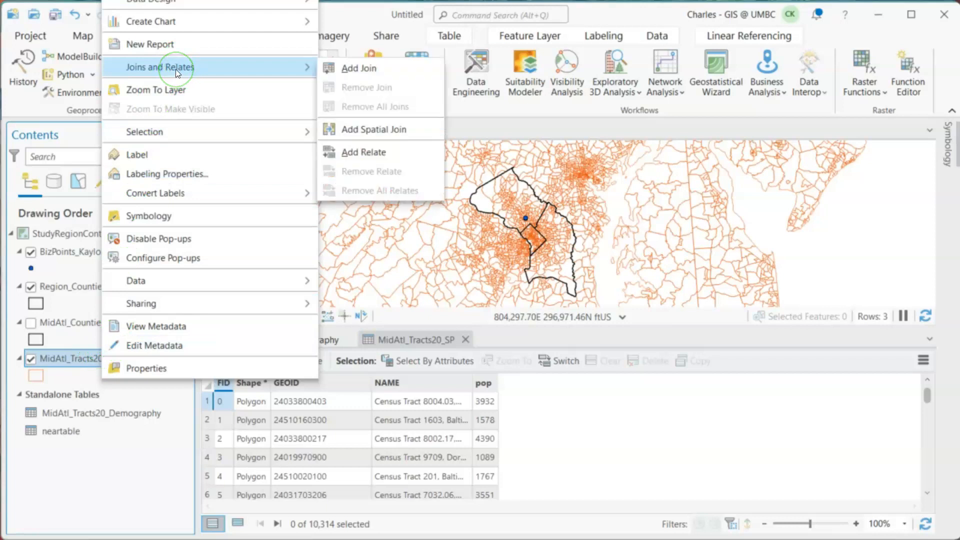
{"action": "left_click", "coordinate": [365, 66]}
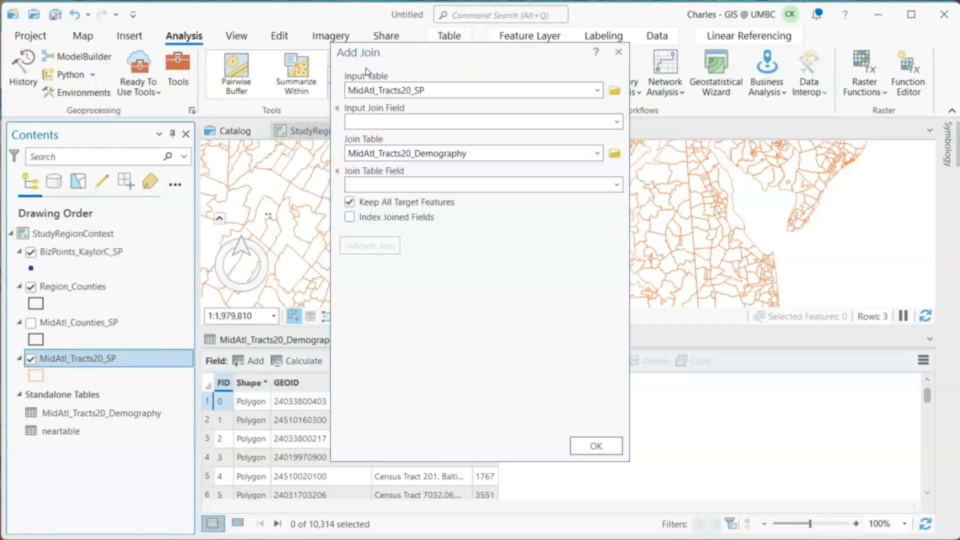
{"action": "left_click", "coordinate": [617, 122]}
{"action": "left_click", "coordinate": [495, 156]}
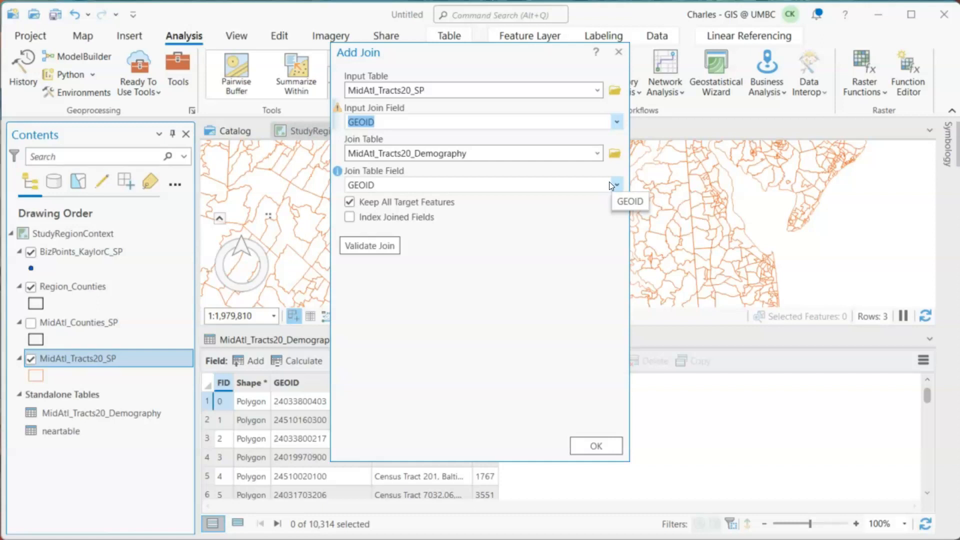
{"action": "left_click", "coordinate": [609, 444]}
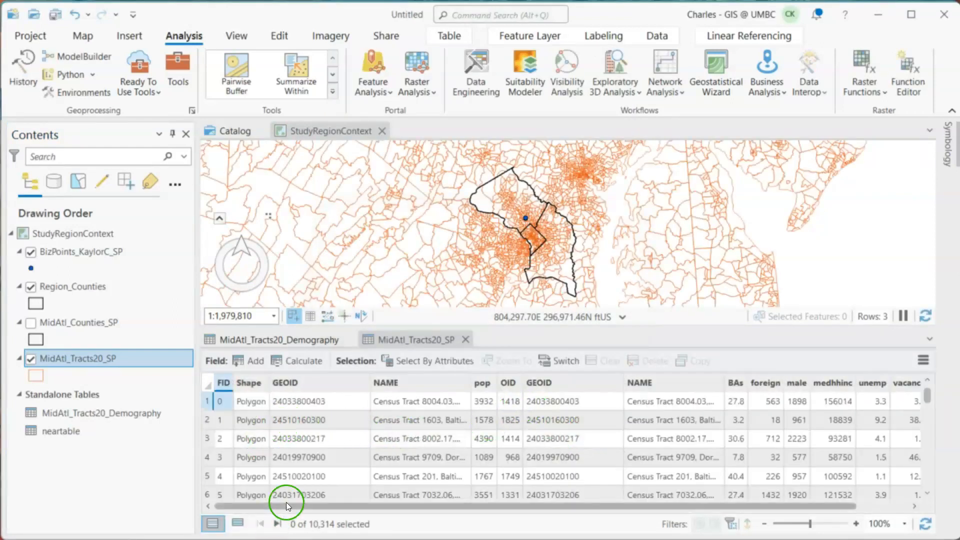
- Check the joined demographic fields in the MidAtl_Tracts20_SP table against the demography table, and close both tables
{"action": "left_click_drag", "start_coordinate": [286, 506], "coordinate": [355, 508]}
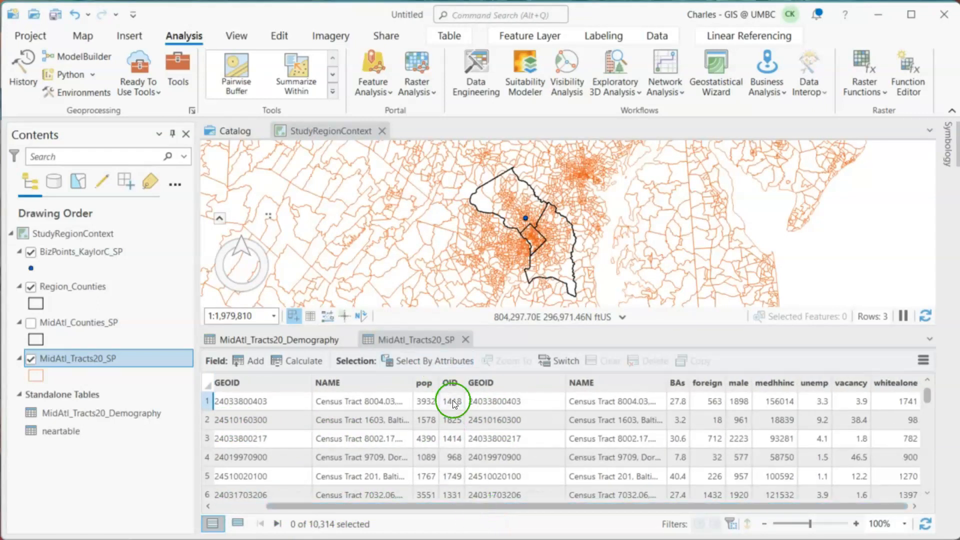
{"action": "left_click", "coordinate": [289, 342]}
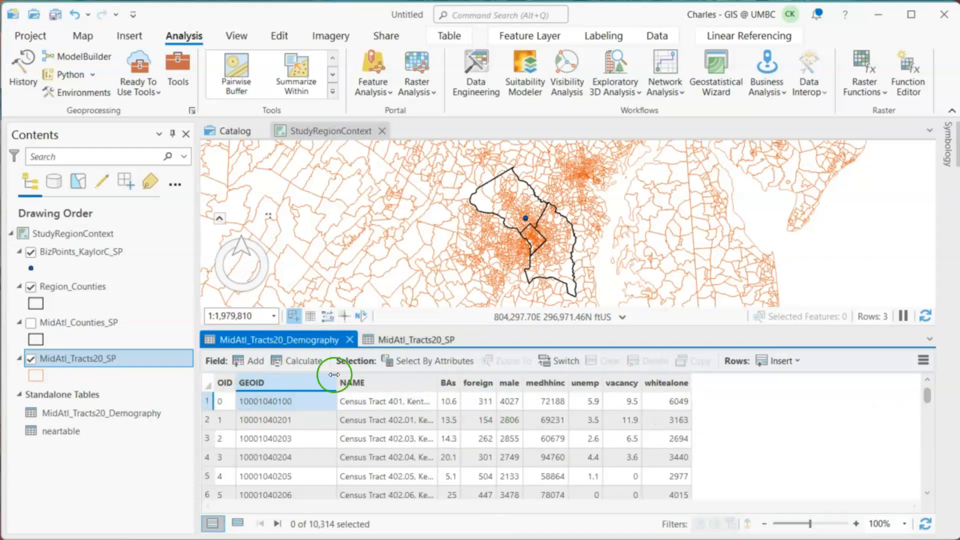
{"action": "left_click", "coordinate": [406, 341]}
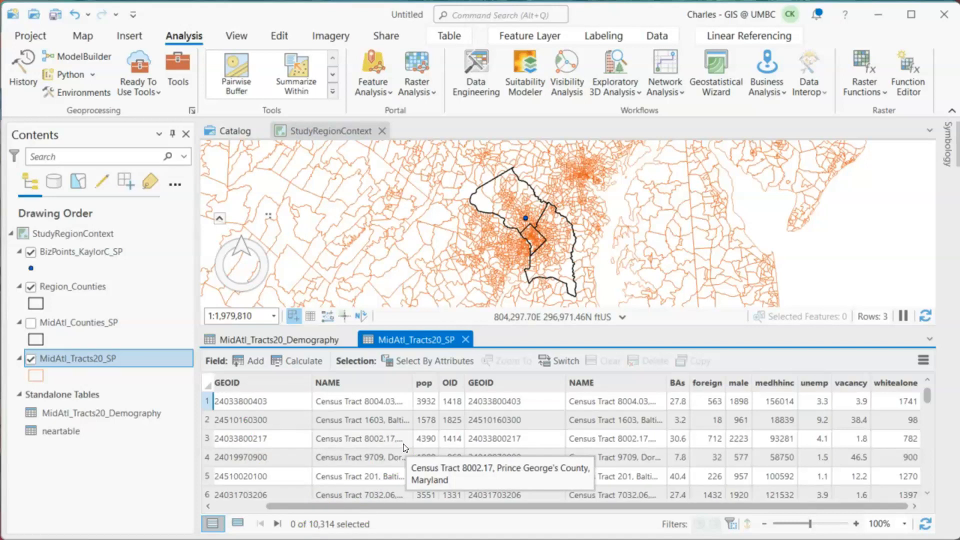
{"action": "left_click", "coordinate": [465, 340]}
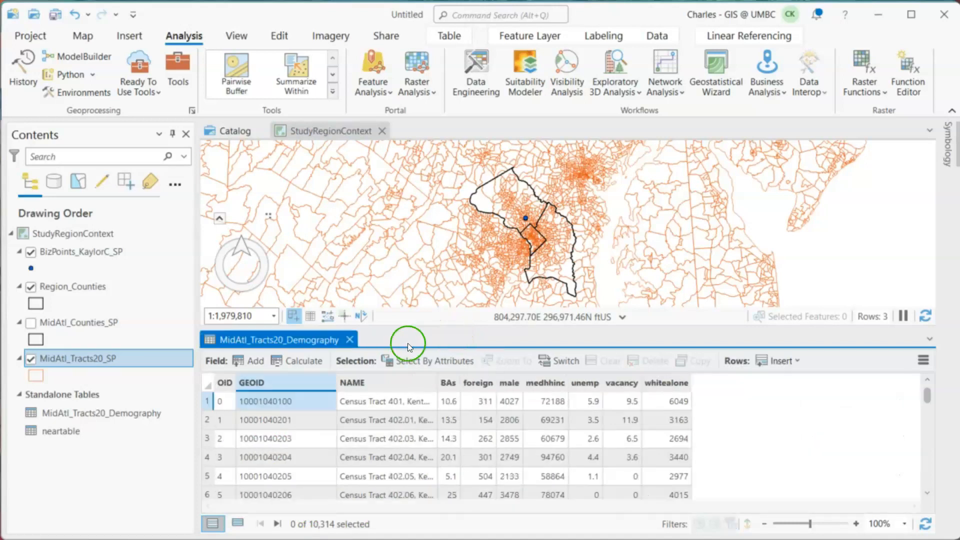
{"action": "left_click", "coordinate": [349, 340]}
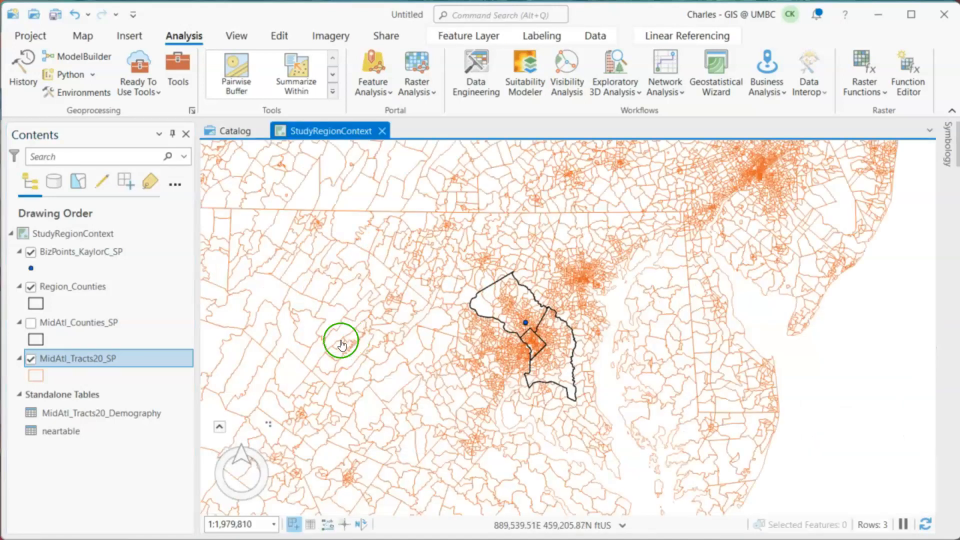
- Start a feature export of the joined MidAtl_Tracts20_SP layer and browse to the Lab2Demo folder for its output
{"action": "right_click", "coordinate": [67, 356]}
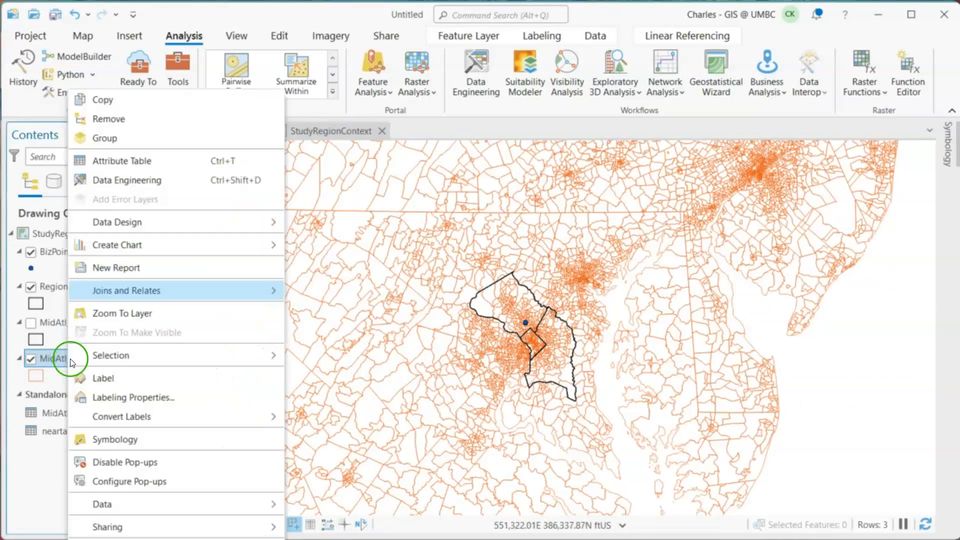
{"action": "mouse_move", "coordinate": [150, 504]}
{"action": "left_click", "coordinate": [342, 507]}
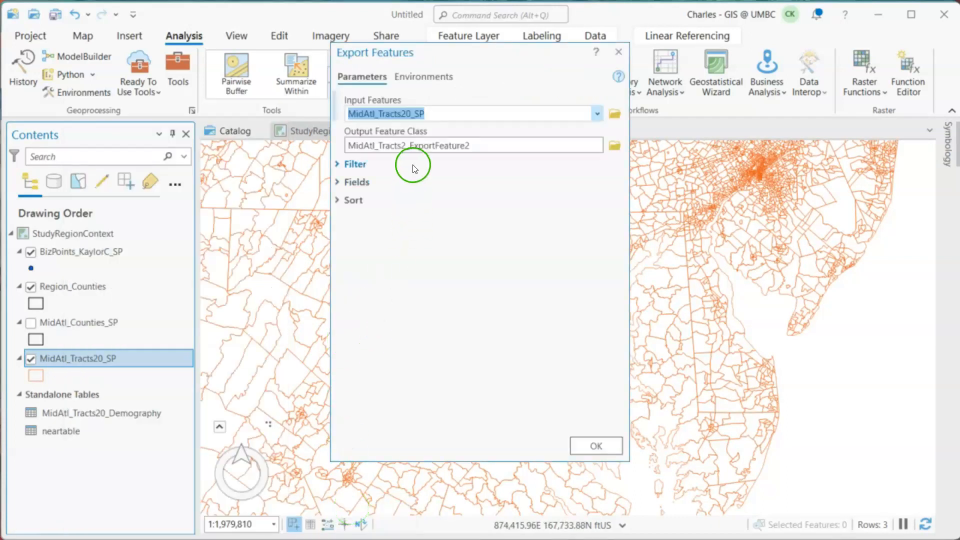
{"action": "left_click", "coordinate": [617, 151]}
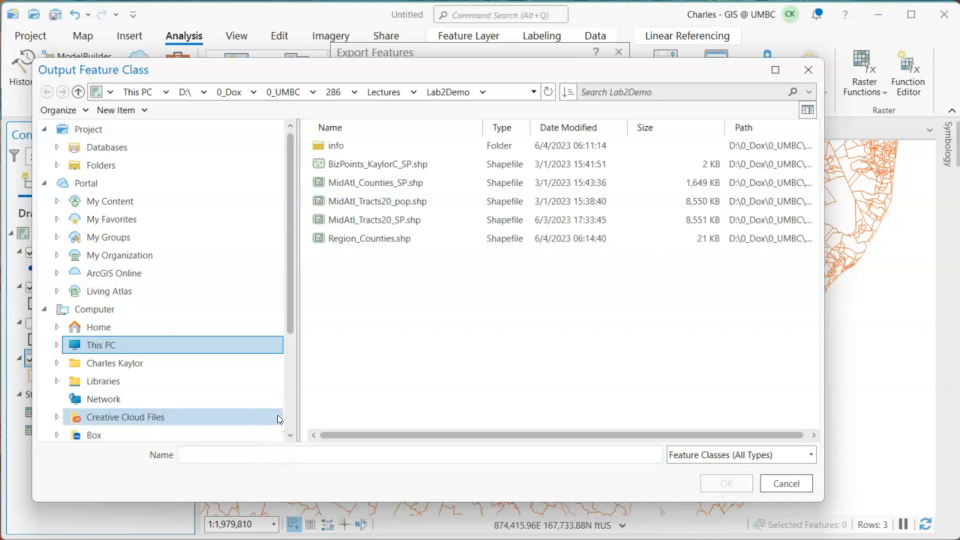
- Name the output feature class MidAtl_Tracts_demog.shp, save it in the Lab2Demo folder, and run the export
{"action": "type", "text": "MidAtl"}
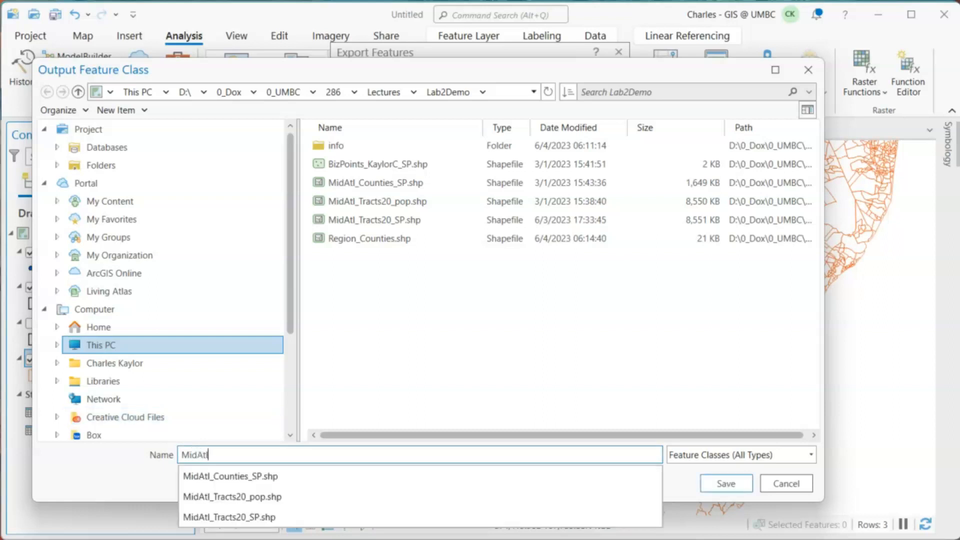
{"action": "type", "text": "_Tra"}
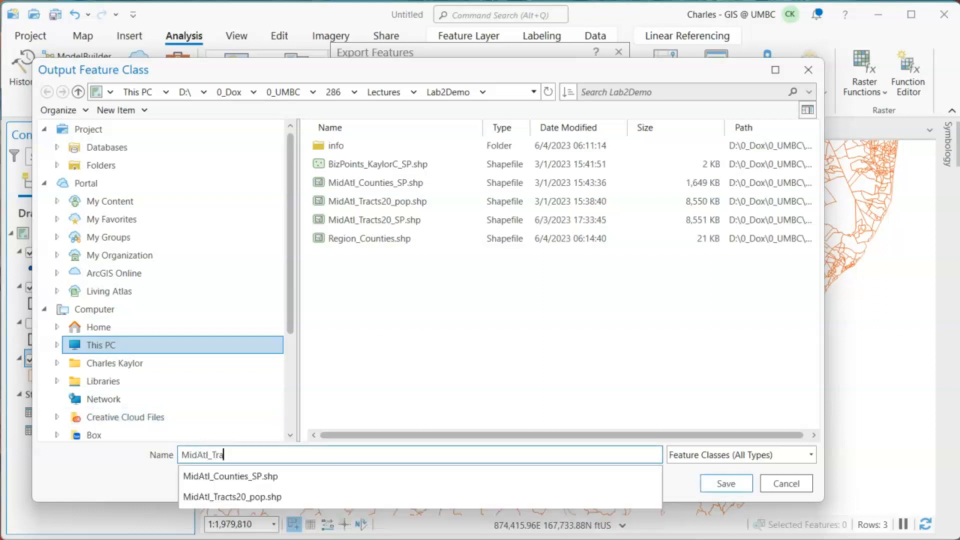
{"action": "type", "text": "ct_demog"}
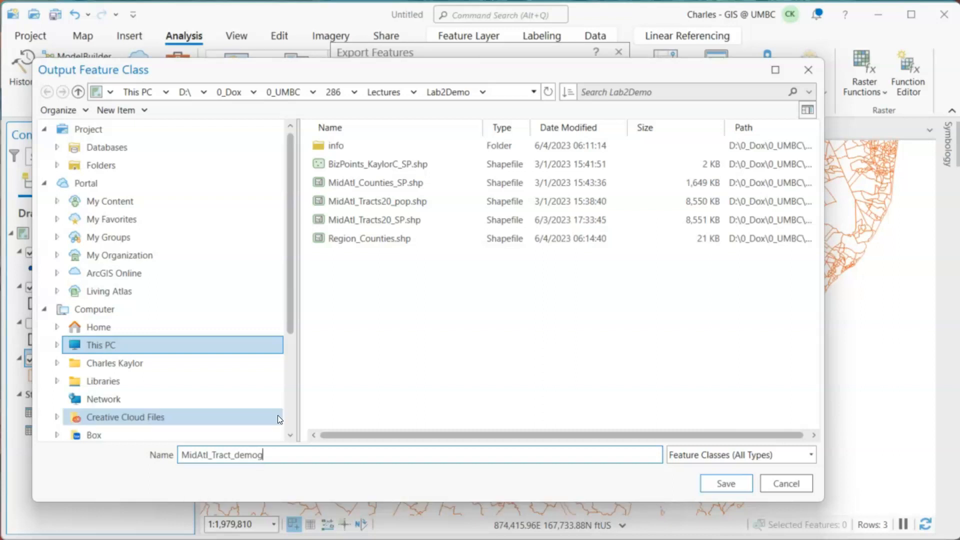
{"action": "type", "text": ".shop"}
{"action": "key", "text": "BackSpace"}
{"action": "key", "text": "BackSpace"}
{"action": "type", "text": "p"}
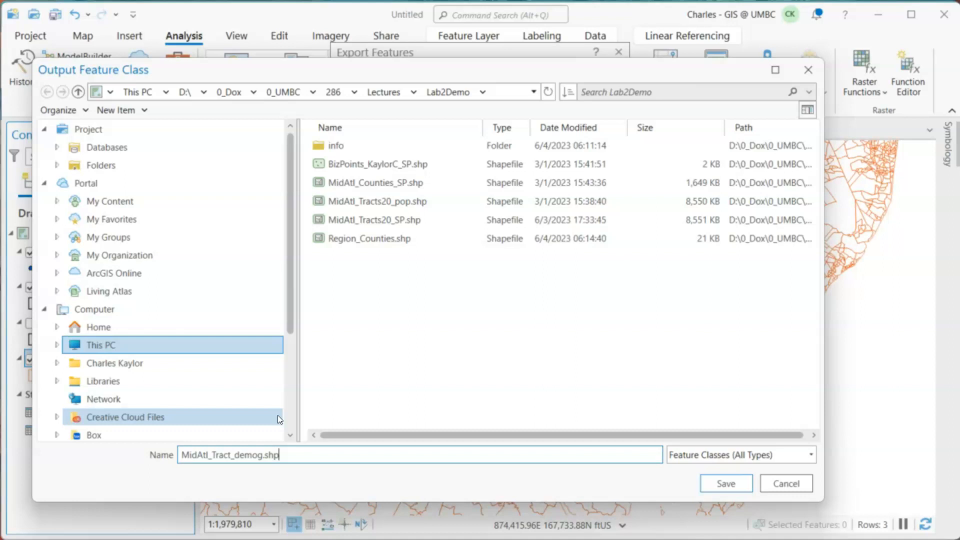
{"action": "left_click", "coordinate": [231, 455]}
{"action": "type", "text": "s"}
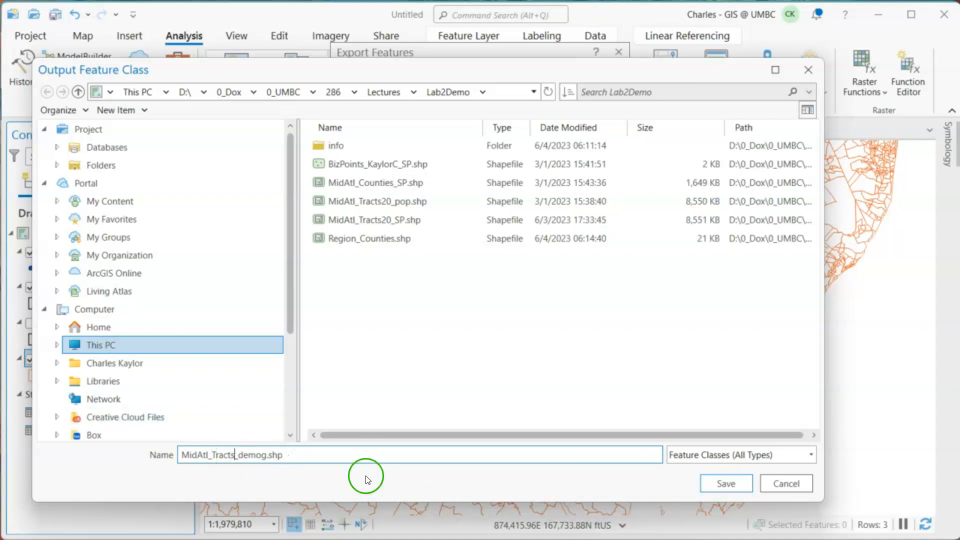
{"action": "left_click", "coordinate": [733, 485]}
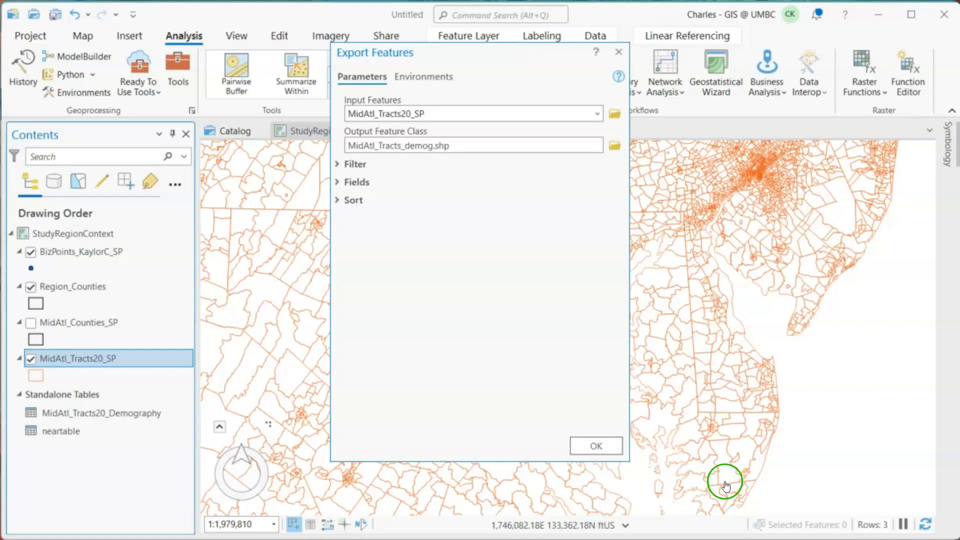
{"action": "left_click", "coordinate": [609, 444]}
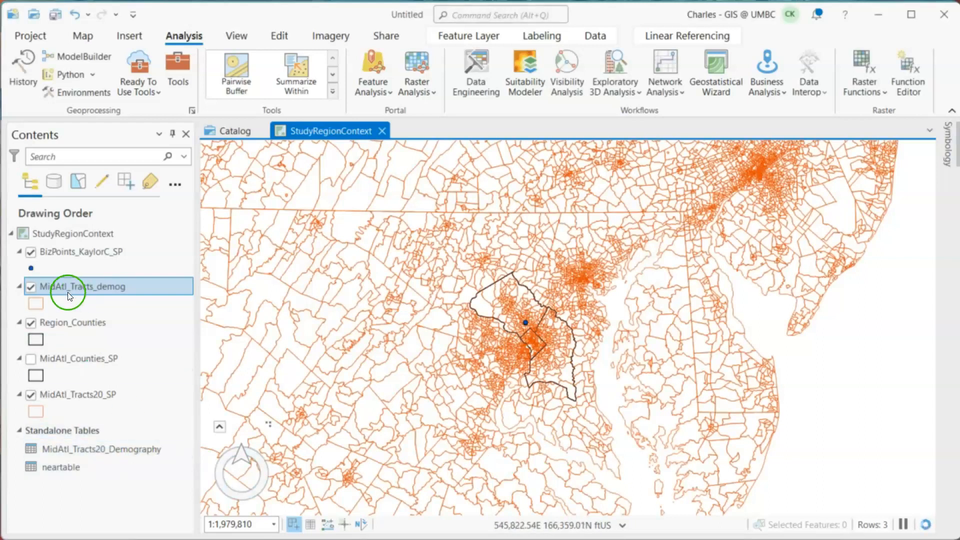
- Move the Region_Counties layer above MidAtl_Tracts_demog in the drawing order
{"action": "left_click", "coordinate": [78, 320]}
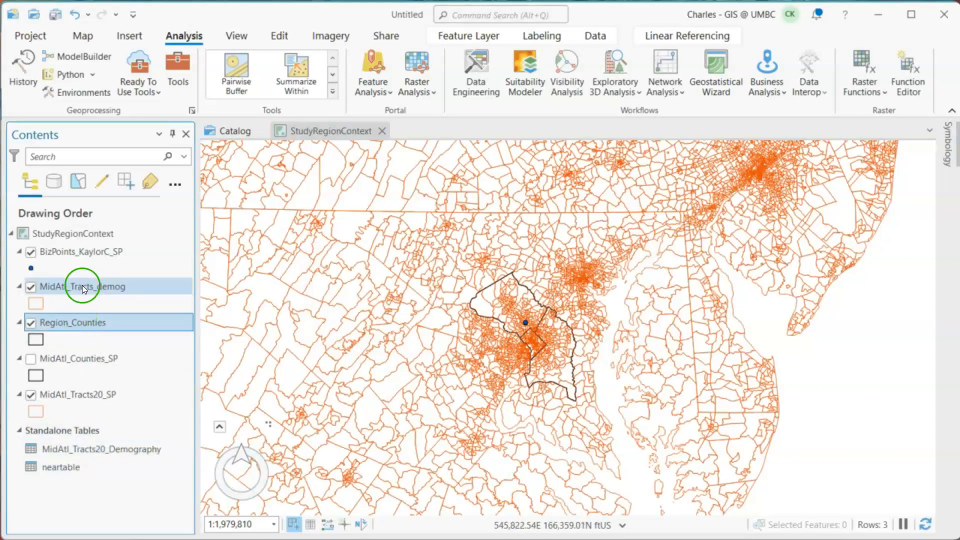
{"action": "left_click_drag", "start_coordinate": [91, 318], "coordinate": [95, 286]}
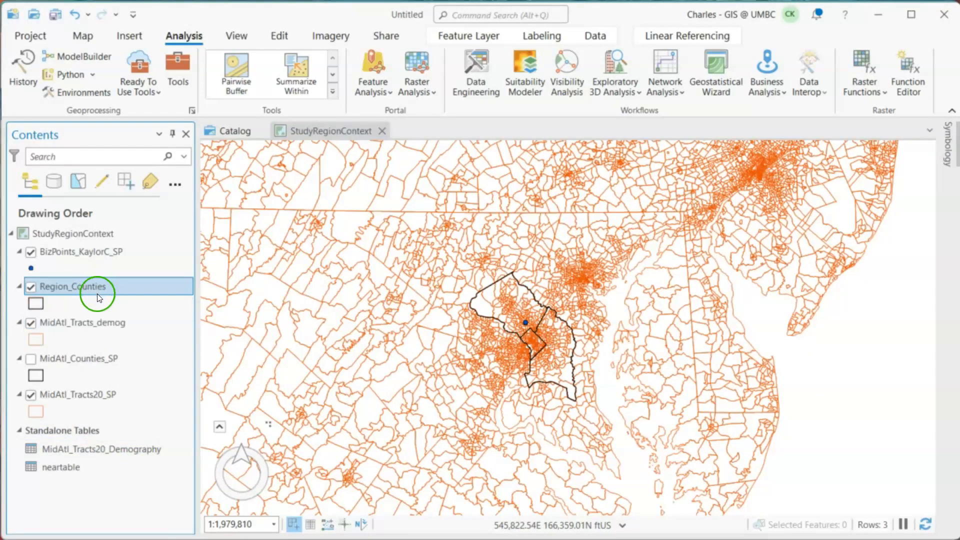
- Open the MidAtl_Tracts_demog attribute table and inspect the demographic fields carried over from the join
{"action": "right_click", "coordinate": [94, 321]}
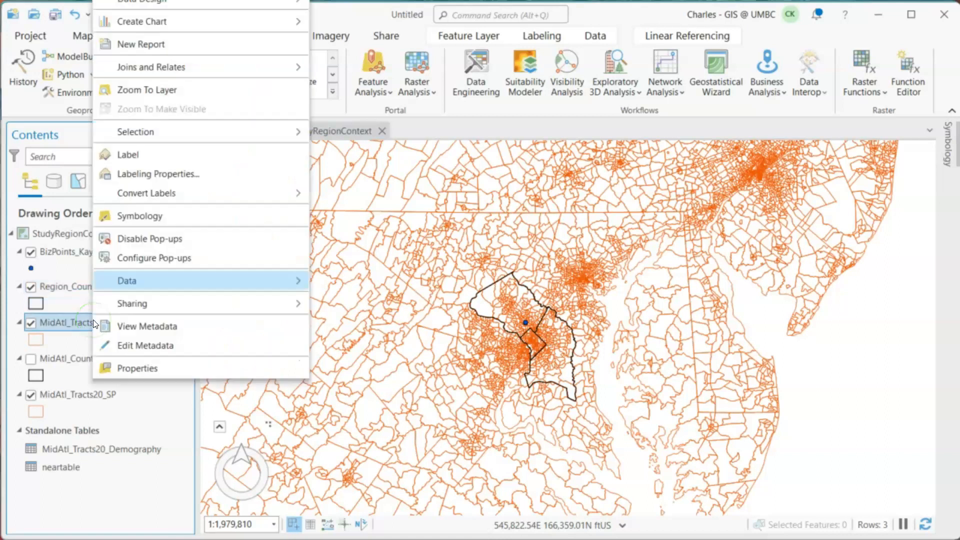
{"action": "left_click", "coordinate": [145, 0]}
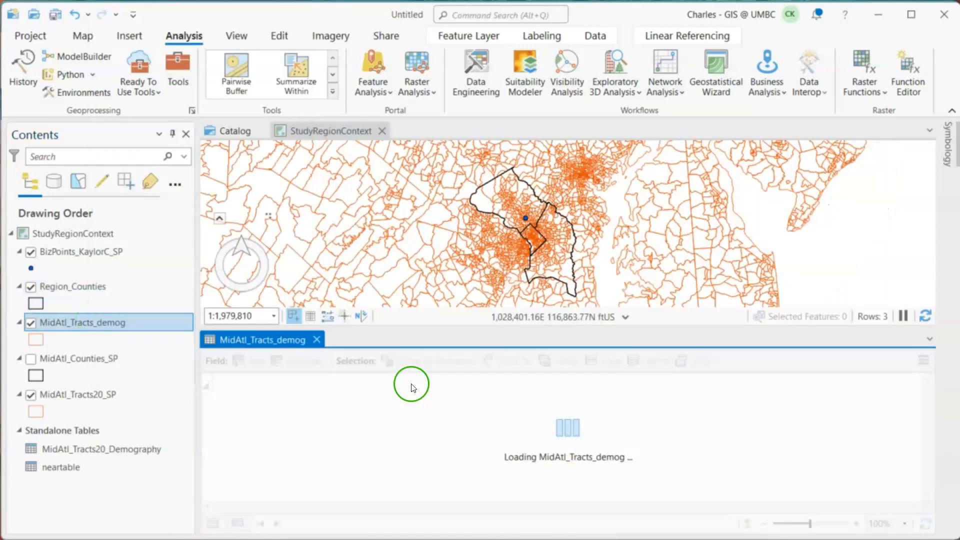
{"action": "left_click_drag", "start_coordinate": [454, 503], "coordinate": [543, 508]}
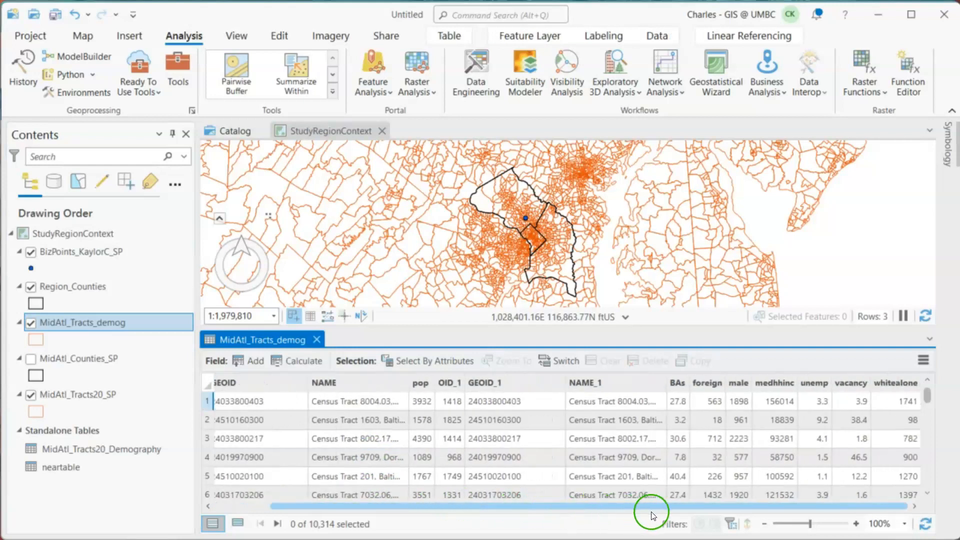